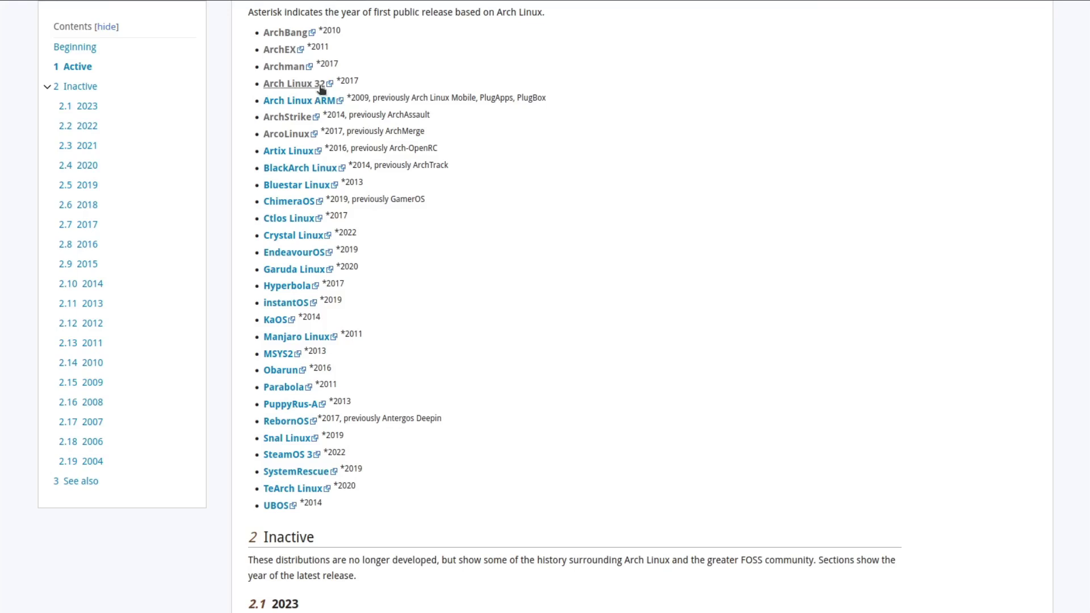
Open the Arch Linux ARM link from the active distributions list in a new tab
{"action": "middle_click", "coordinate": [286, 103]}
{"action": "middle_click", "coordinate": [295, 101]}
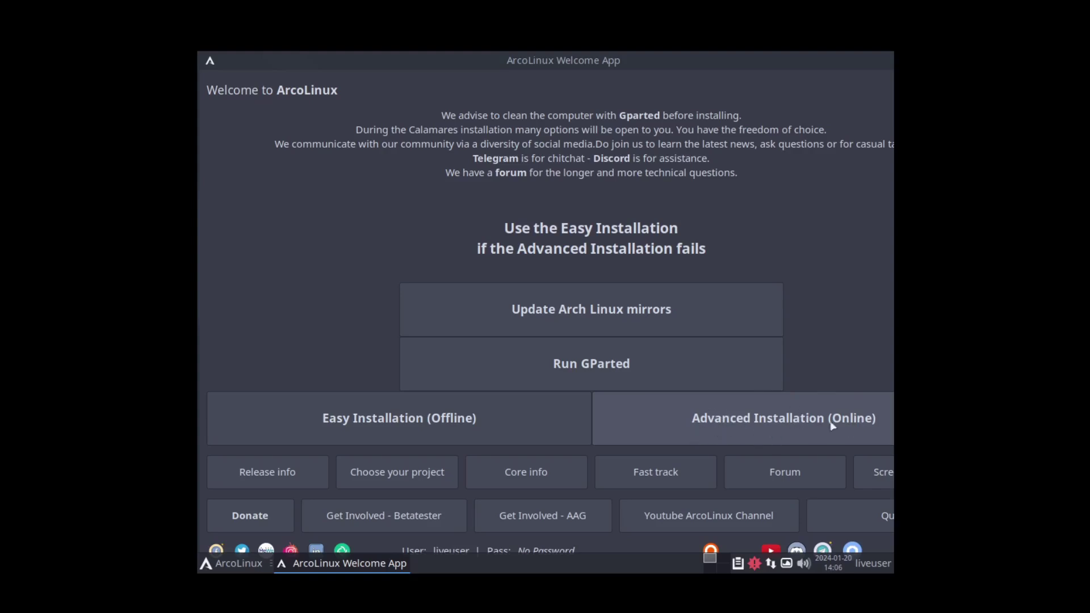
Start the offline Easy Installation and accept American English, the America/Los Angeles location and the default English (US) keyboard
{"action": "left_click", "coordinate": [279, 425]}
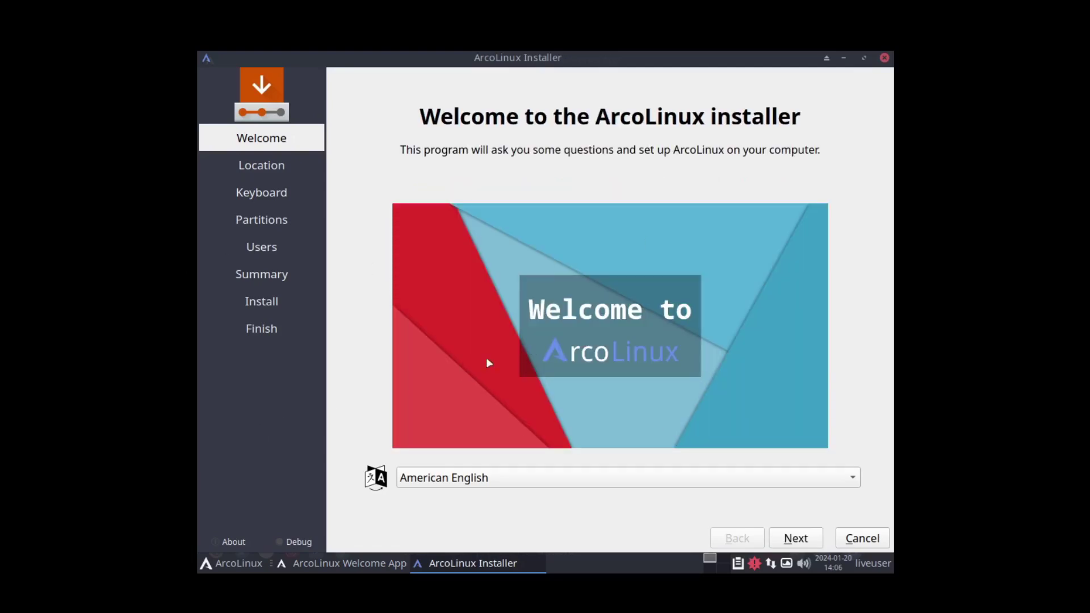
{"action": "left_click", "coordinate": [801, 541]}
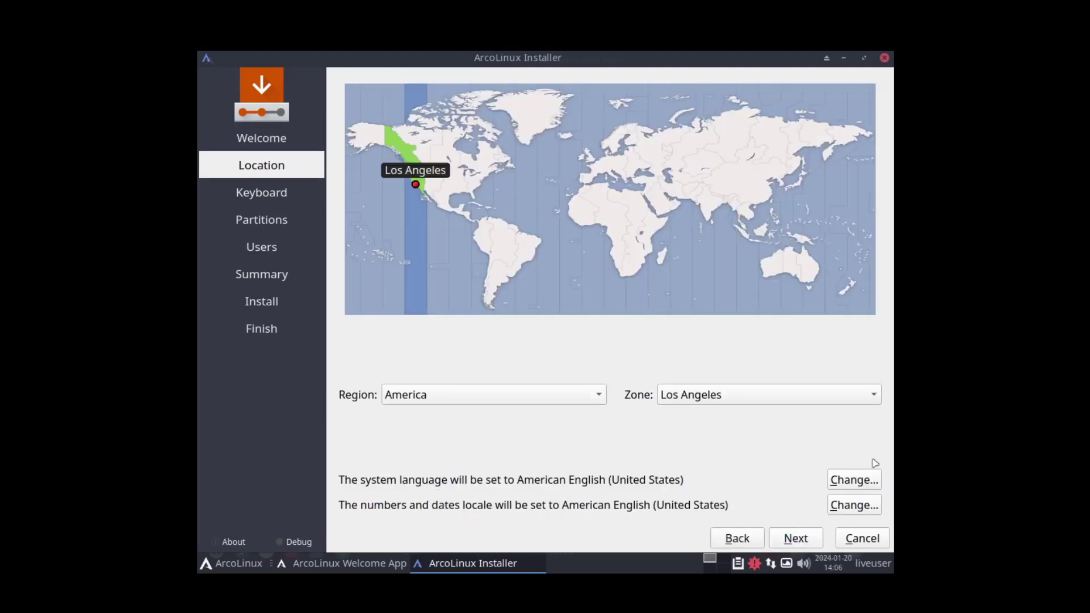
{"action": "left_click", "coordinate": [801, 543]}
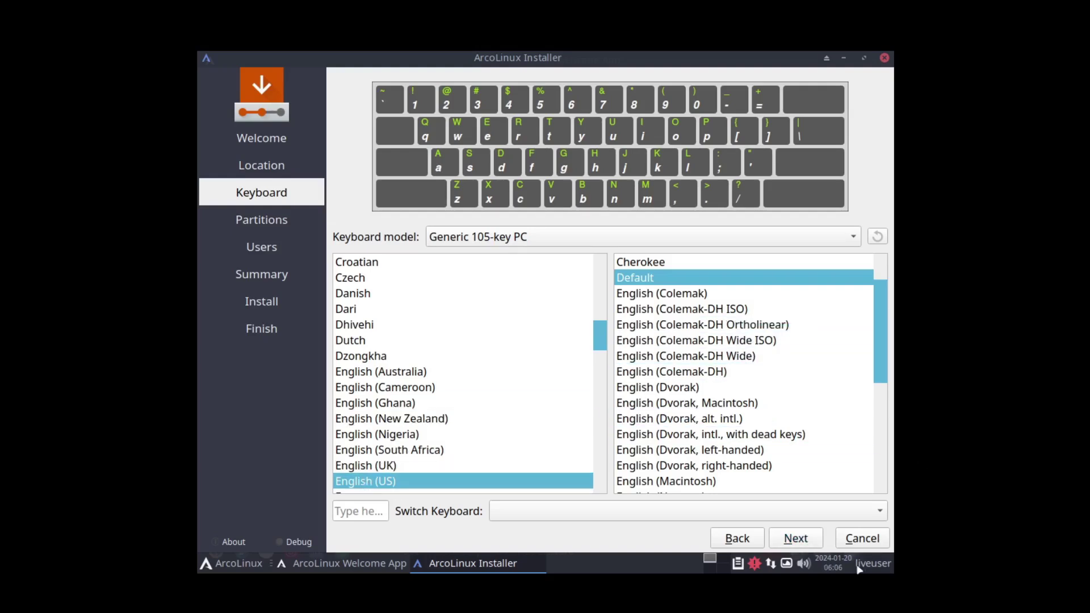
{"action": "left_click", "coordinate": [786, 541]}
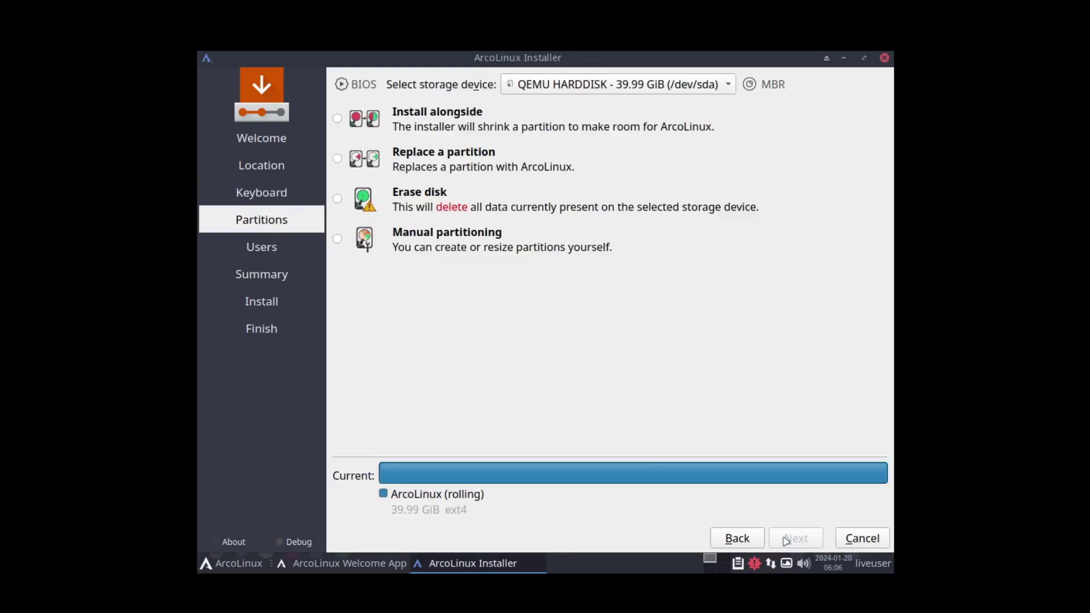
Choose to erase the disk using Swap to file with ext4 and proceed to the user settings
{"action": "left_click", "coordinate": [338, 199]}
{"action": "left_click", "coordinate": [461, 243]}
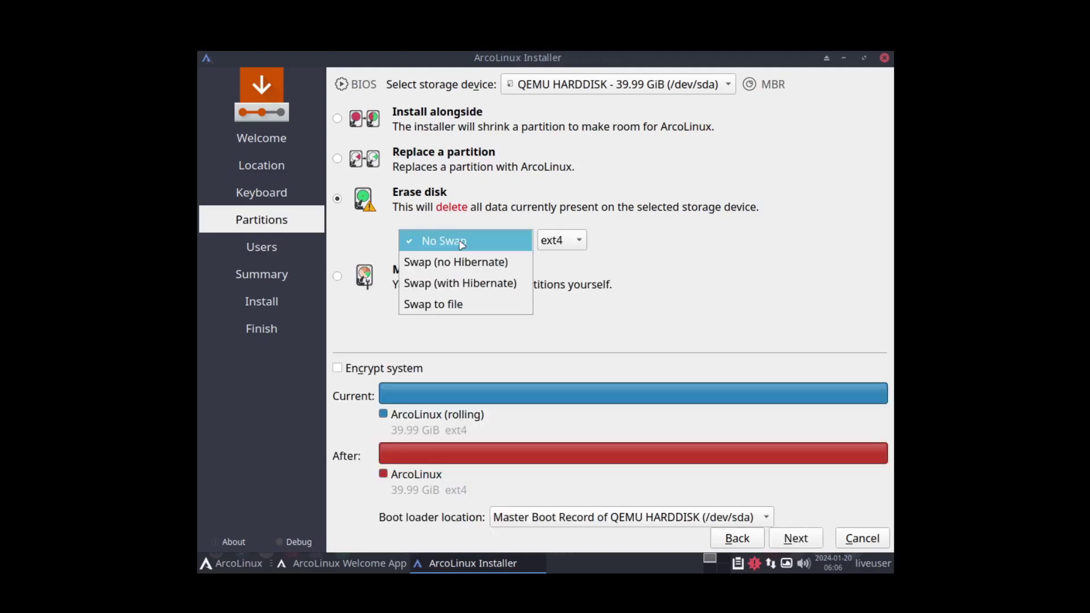
{"action": "left_click", "coordinate": [471, 306]}
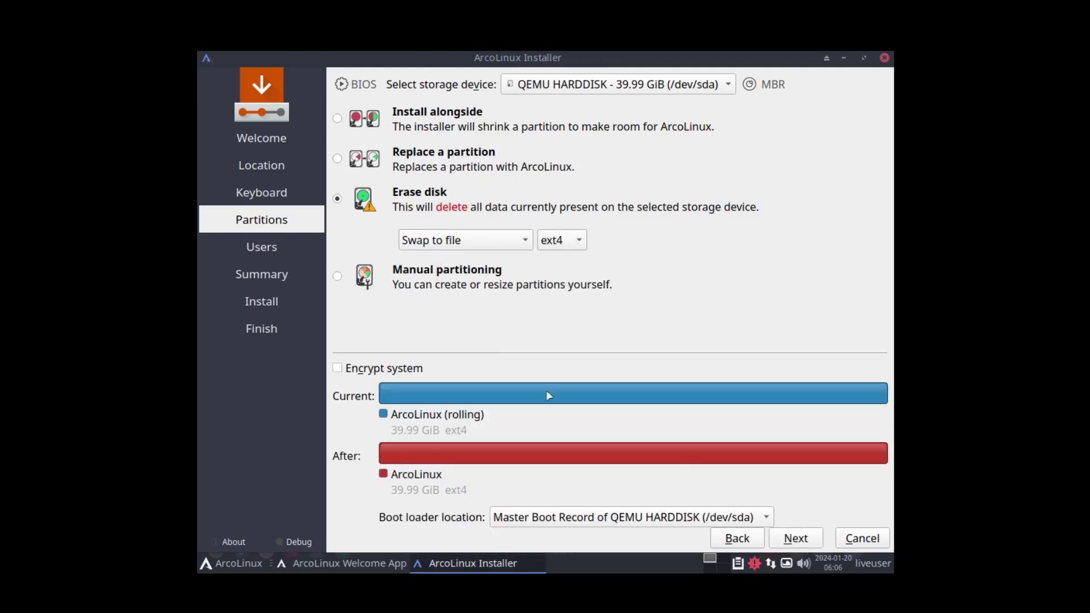
{"action": "left_click", "coordinate": [796, 540]}
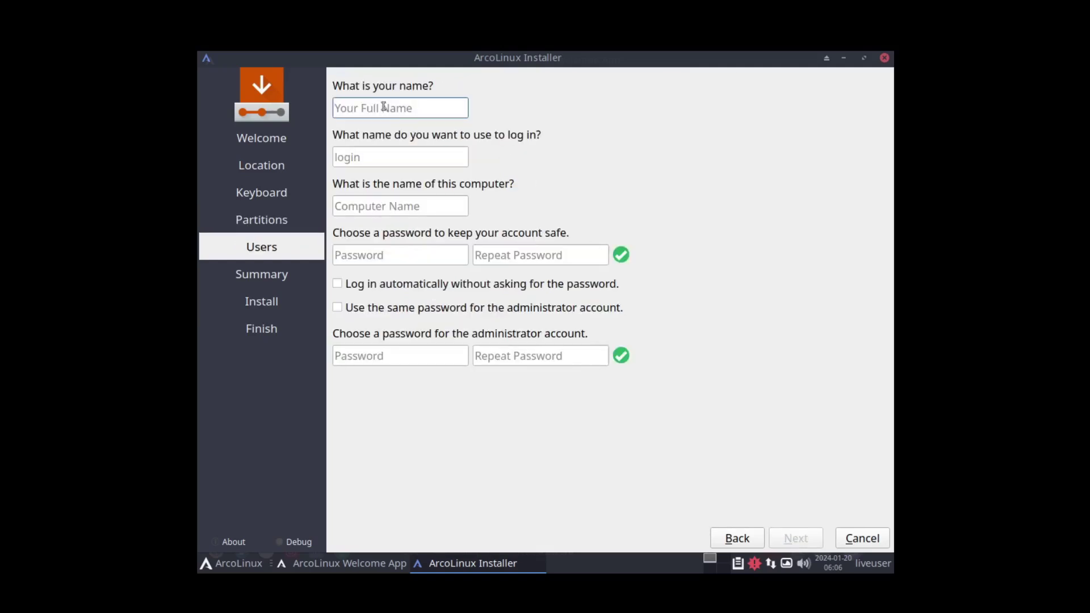
Enter LinuxHub as the user's name, and fill in and repeat the account password
{"action": "type", "text": "Lin"}
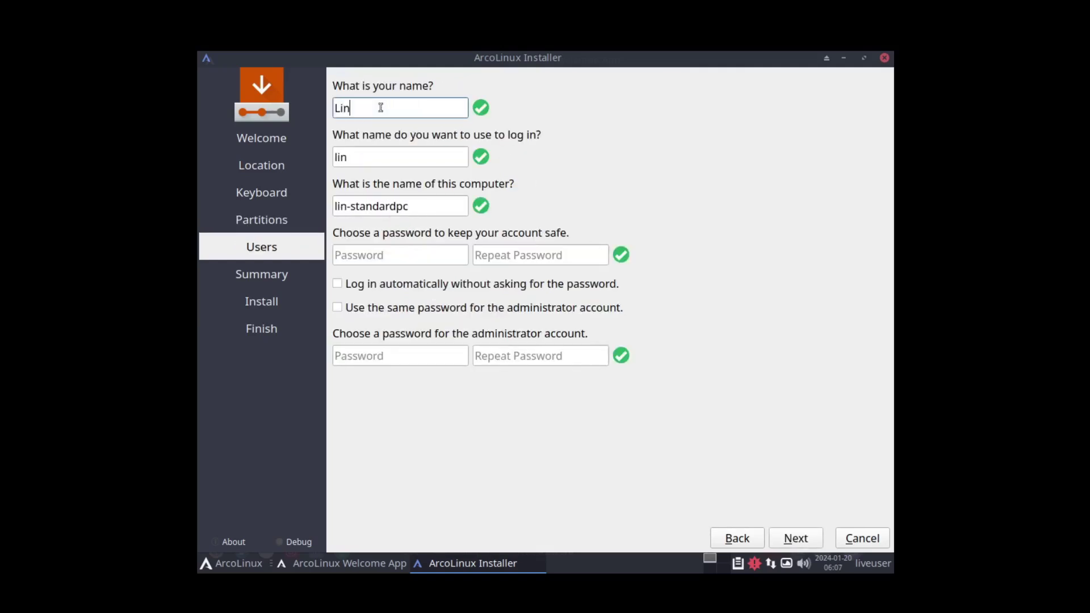
{"action": "type", "text": "uxHub"}
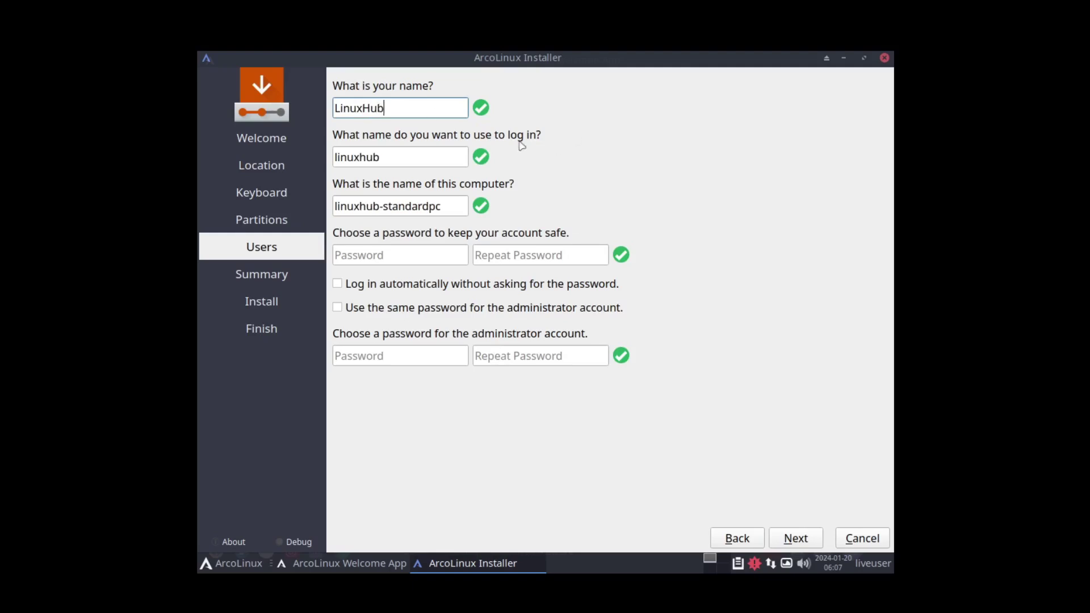
{"action": "left_click", "coordinate": [359, 250]}
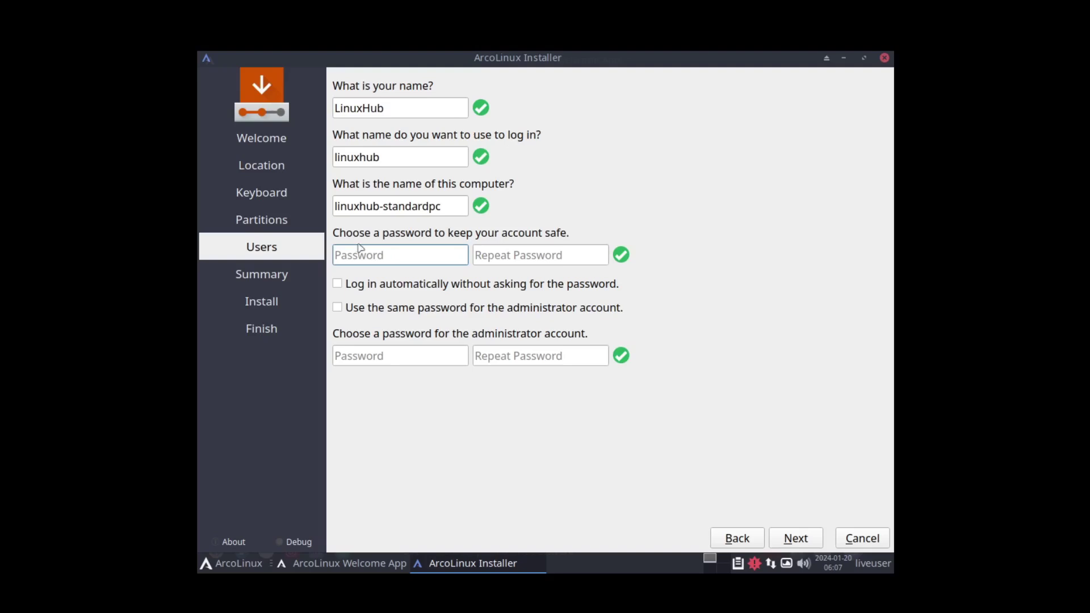
{"action": "type", "text": "••"}
{"action": "left_click", "coordinate": [513, 256]}
{"action": "type", "text": "••"}
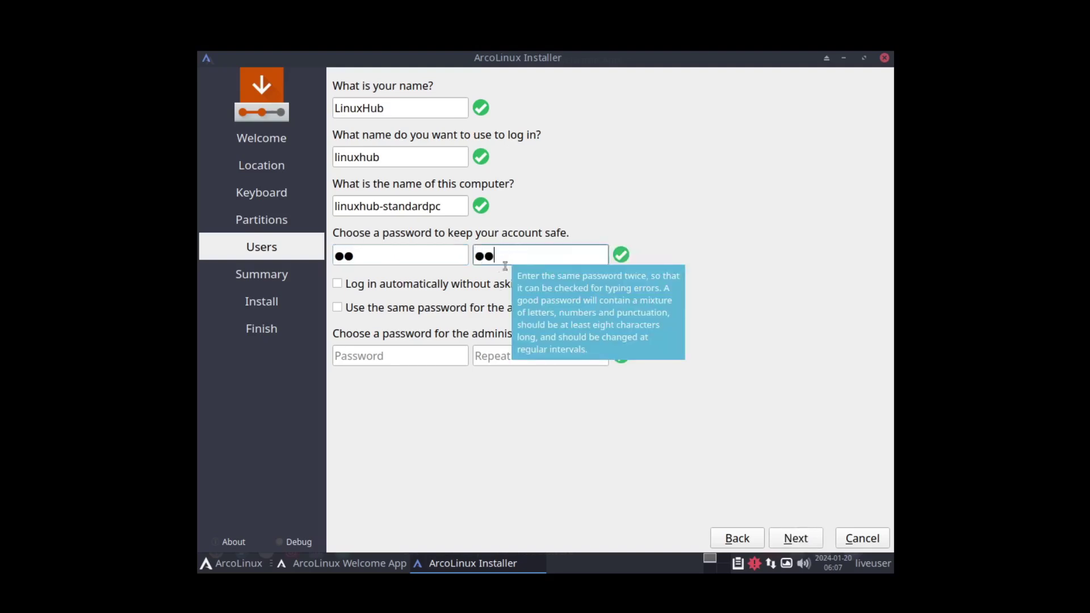
Enable automatic login, reuse the user password for the administrator account, and continue to the installation summary
{"action": "left_click", "coordinate": [338, 284]}
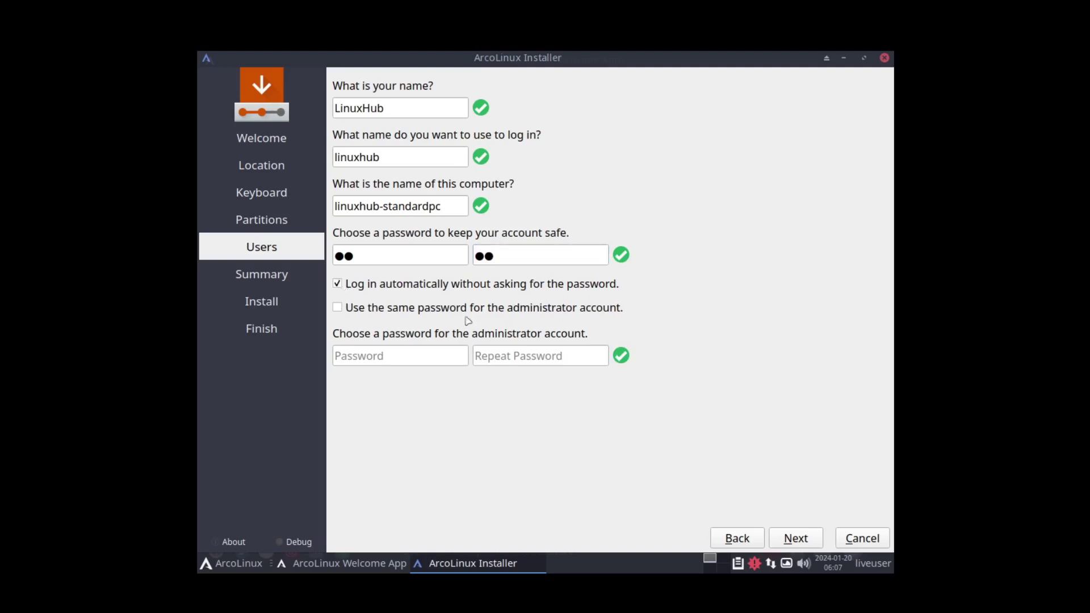
{"action": "left_click", "coordinate": [337, 307]}
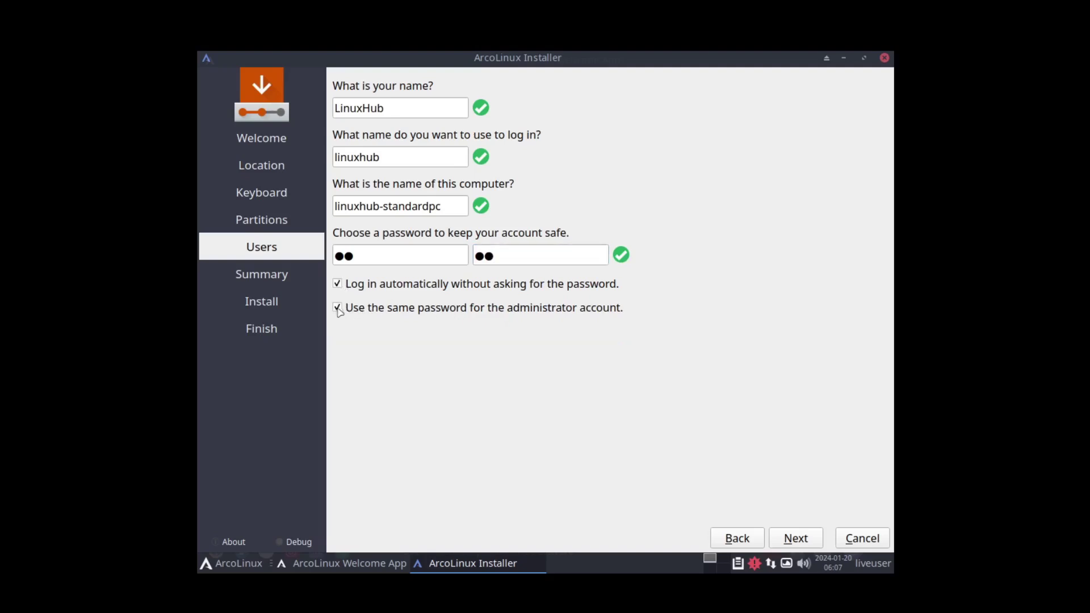
{"action": "left_click", "coordinate": [795, 538]}
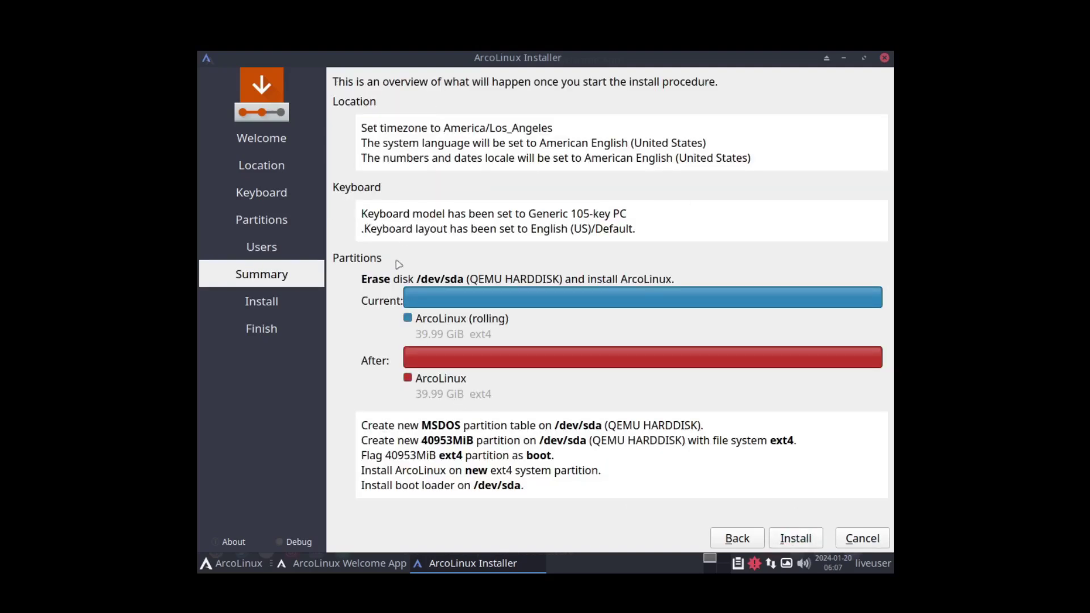
Start installing ArcoLinux and confirm the irreversible disk changes
{"action": "left_click", "coordinate": [799, 541]}
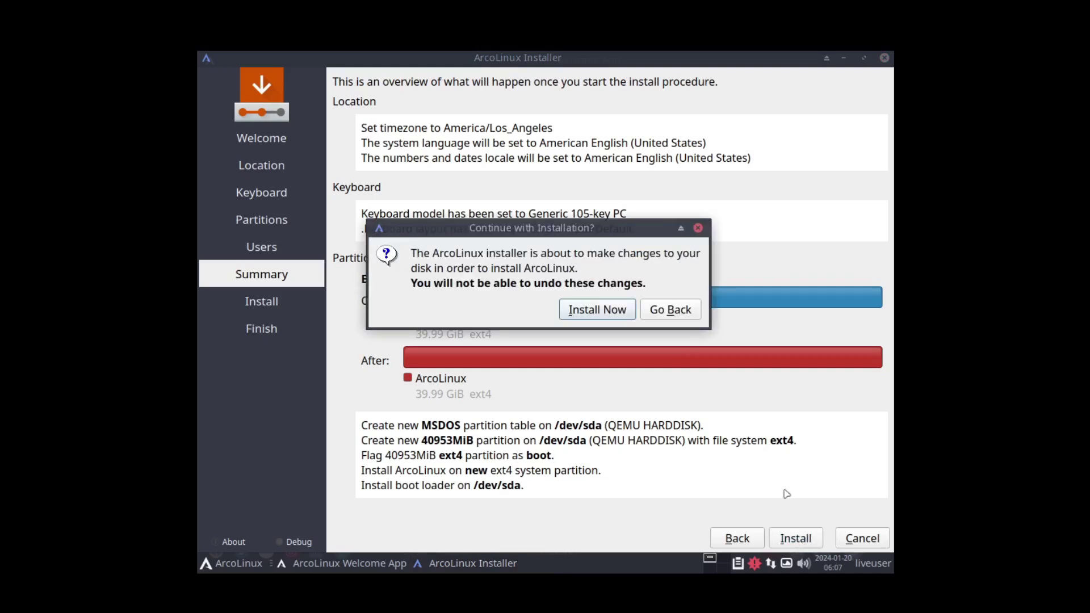
{"action": "left_click", "coordinate": [616, 312]}
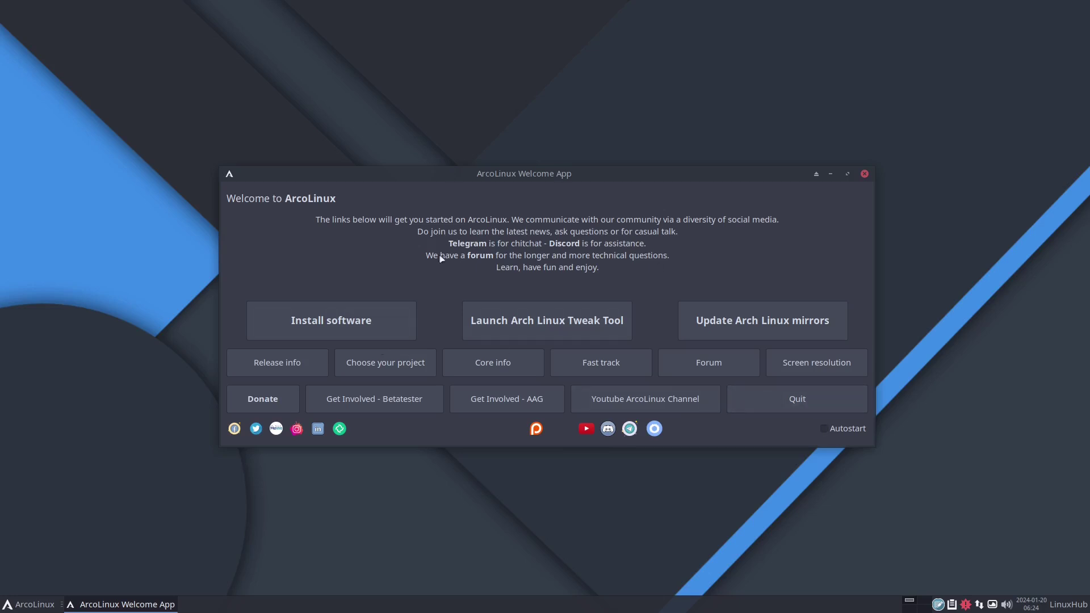
Quit the ArcoLinux Welcome App on the installed desktop
{"action": "left_click", "coordinate": [805, 399]}
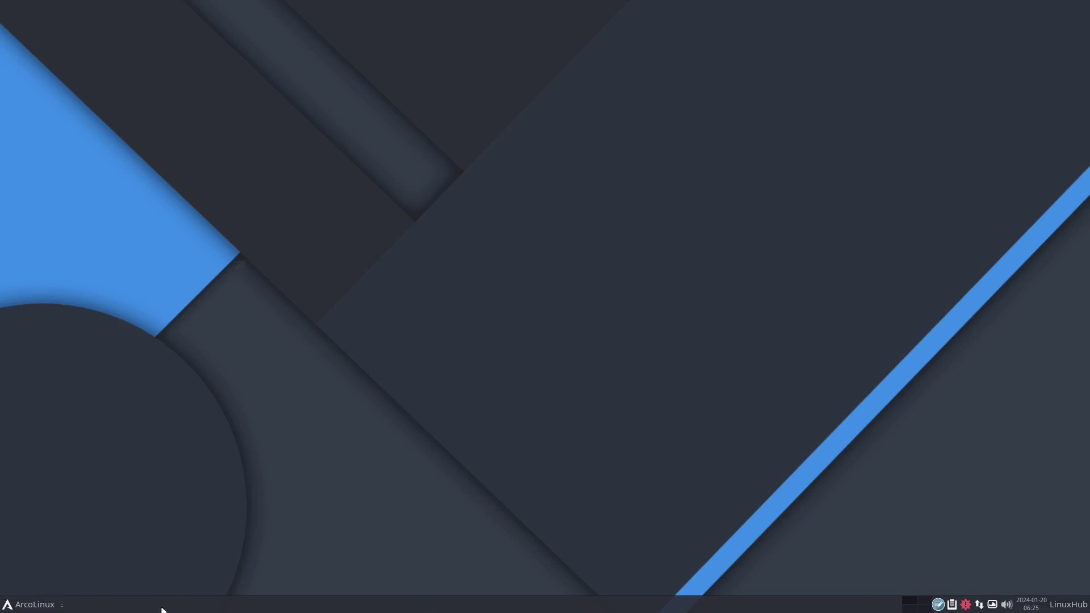
Examine the applications offered in each category of the ArcoLinux application menu, from Favorites through System
{"action": "left_click", "coordinate": [20, 606]}
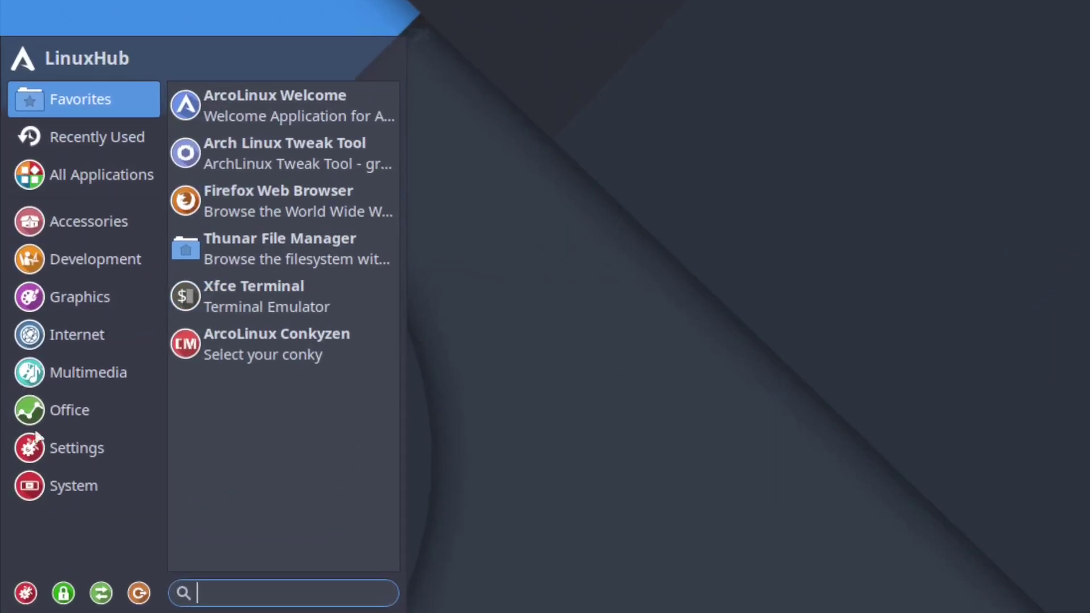
{"action": "mouse_move", "coordinate": [85, 372]}
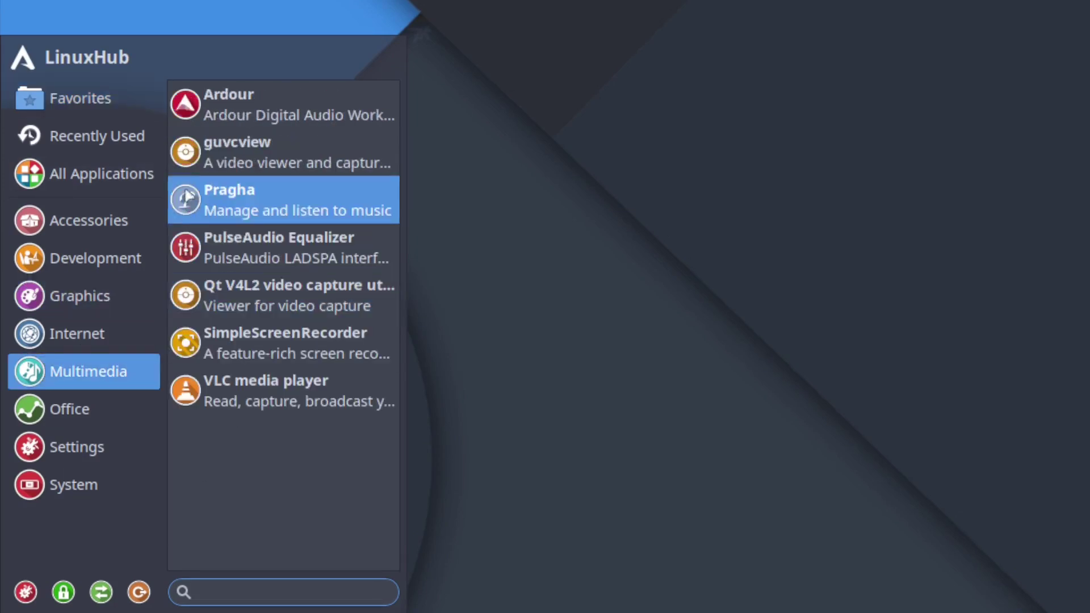
{"action": "mouse_move", "coordinate": [73, 99]}
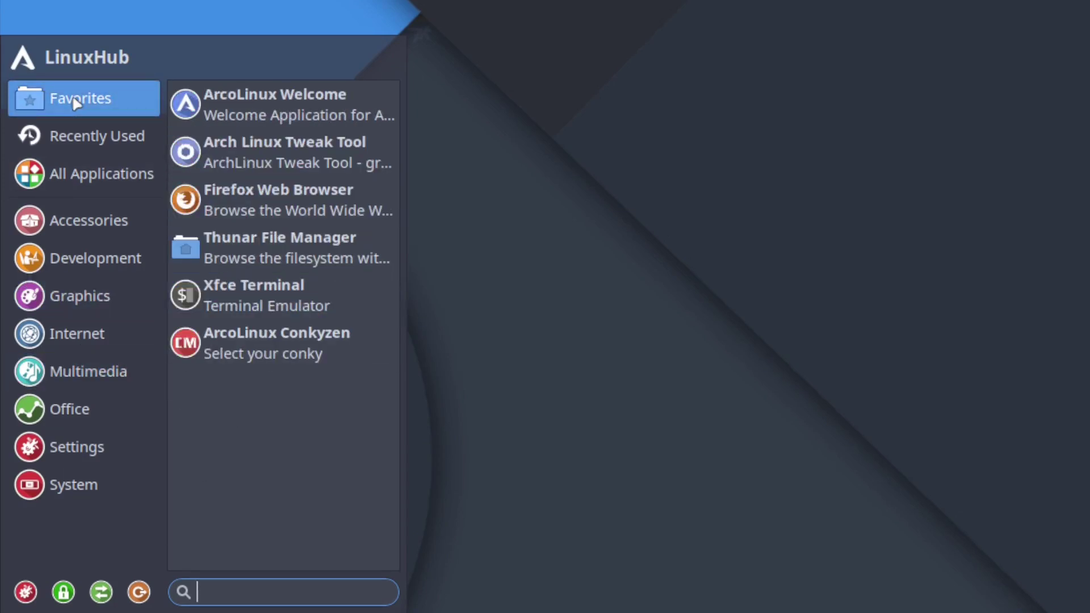
{"action": "mouse_move", "coordinate": [73, 135]}
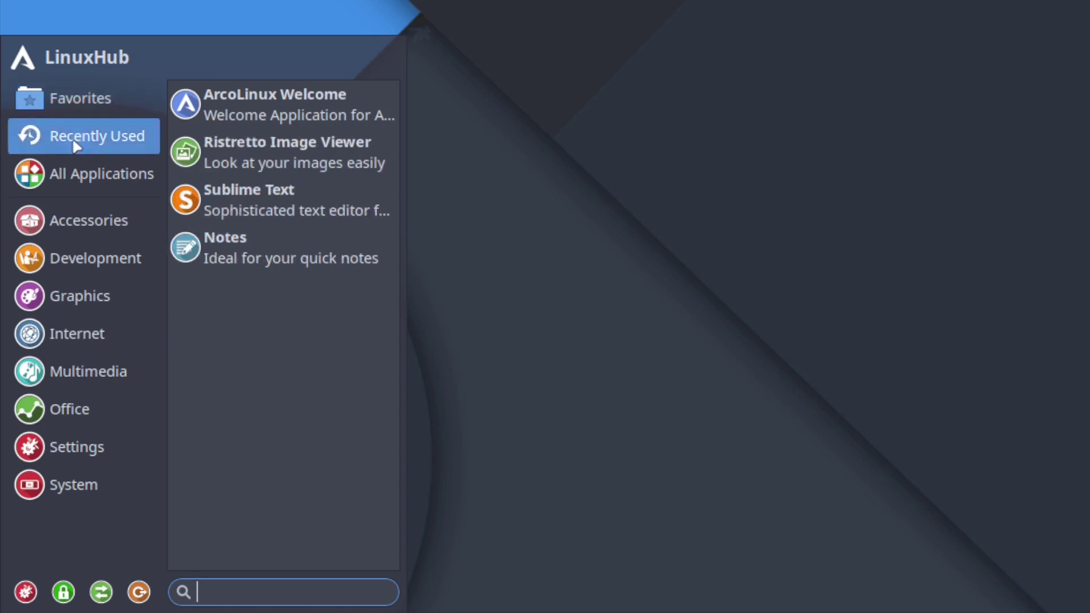
{"action": "mouse_move", "coordinate": [76, 172]}
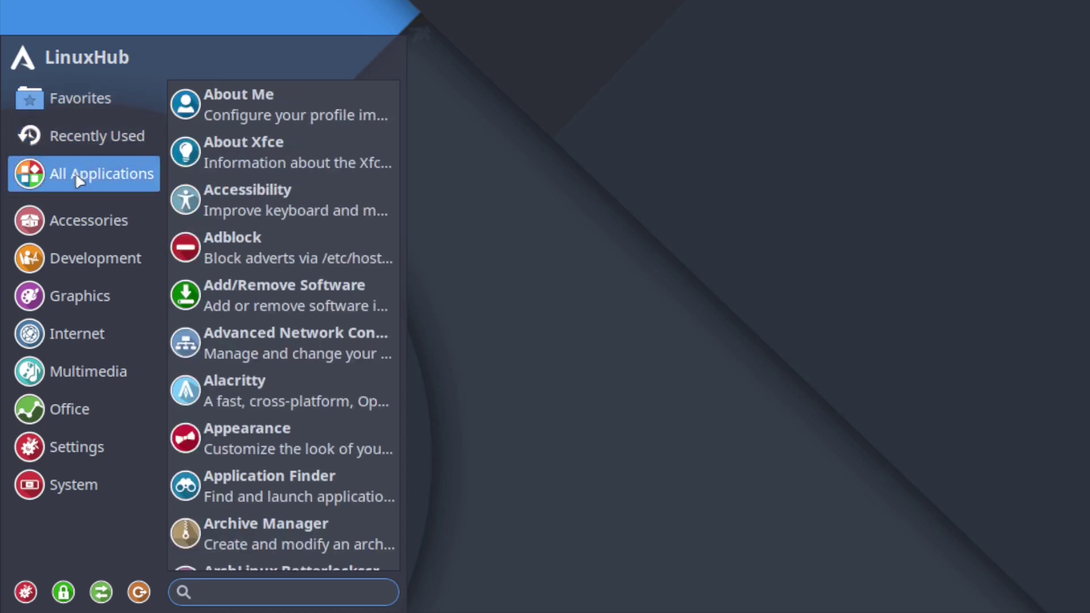
{"action": "mouse_move", "coordinate": [85, 233]}
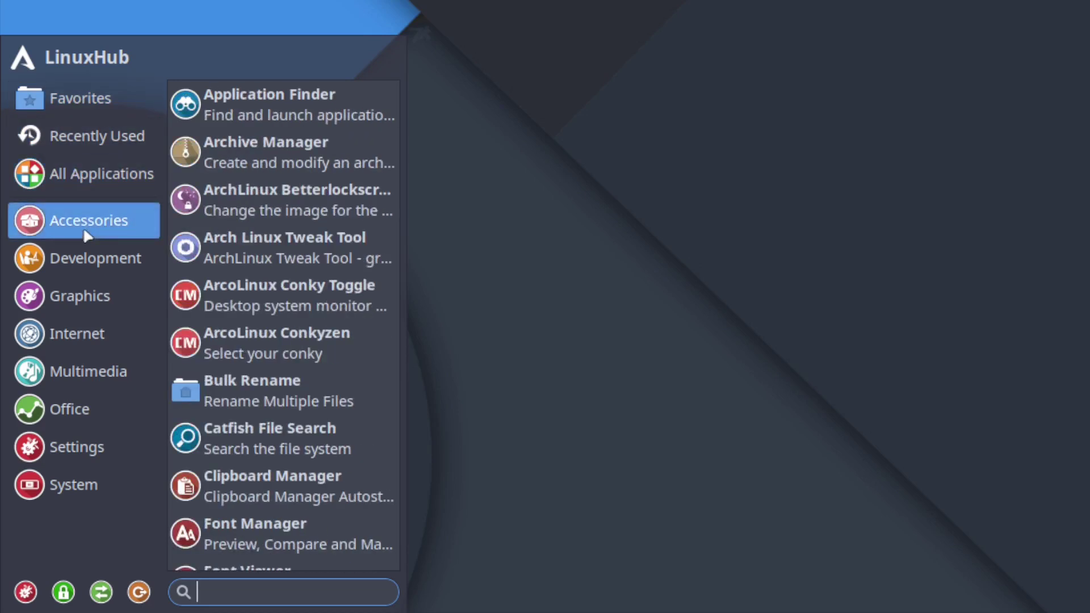
{"action": "mouse_move", "coordinate": [85, 258]}
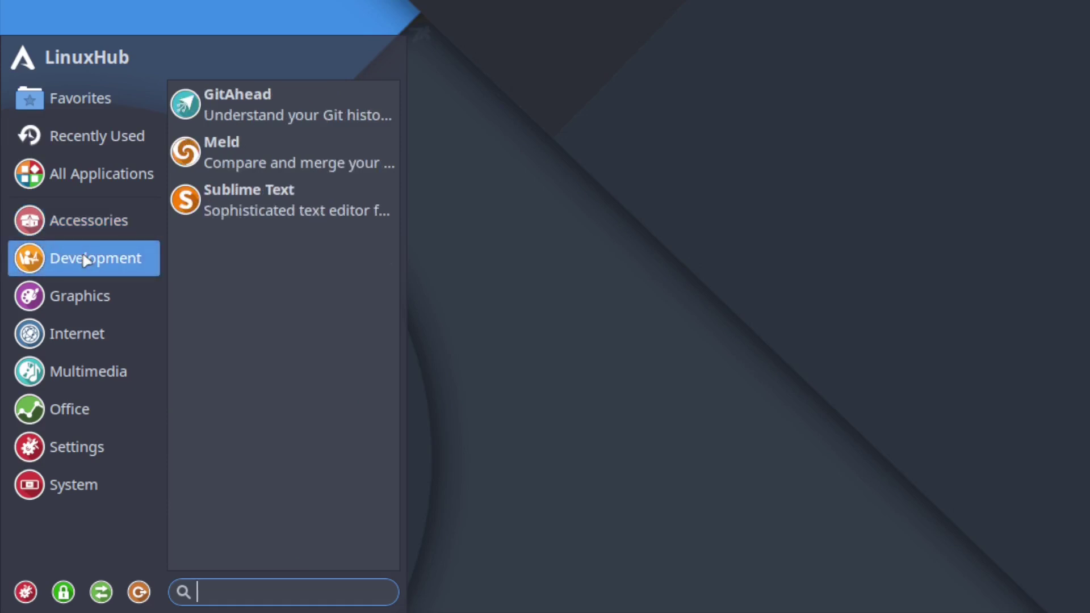
{"action": "mouse_move", "coordinate": [68, 312]}
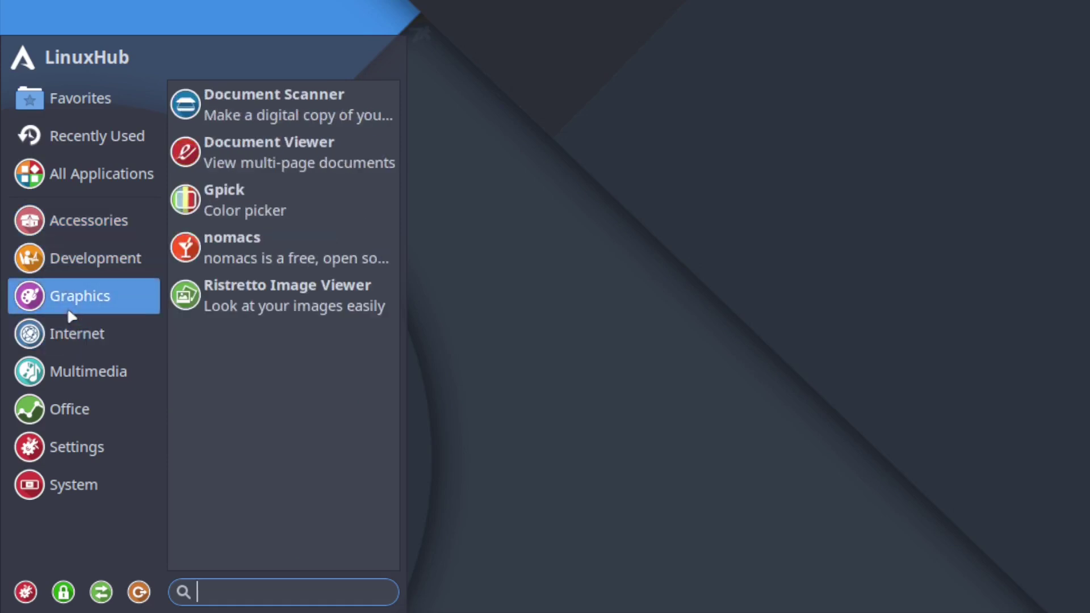
{"action": "mouse_move", "coordinate": [86, 340]}
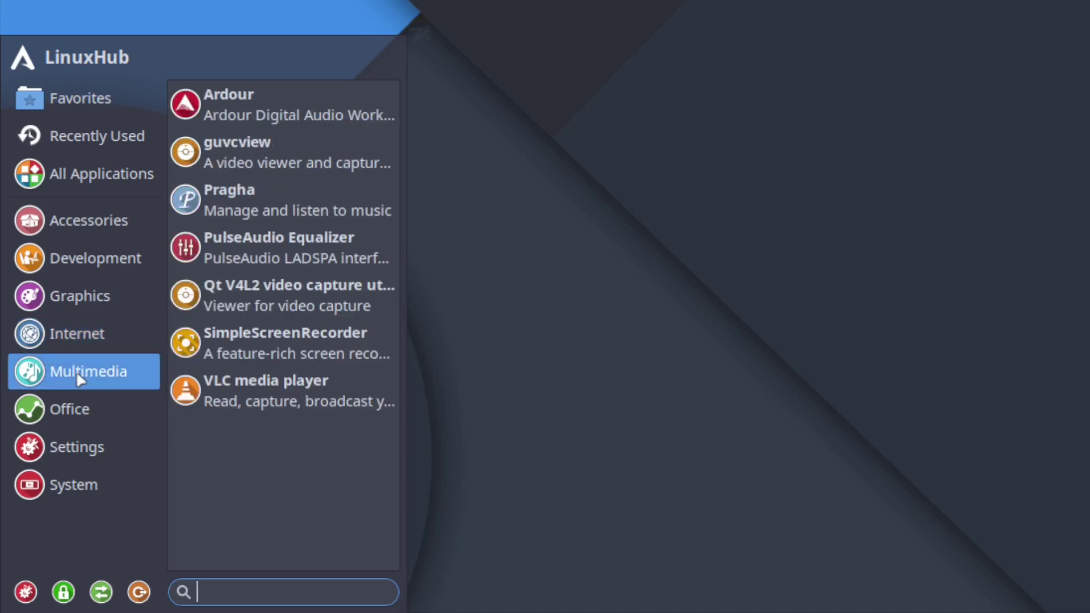
{"action": "mouse_move", "coordinate": [74, 406]}
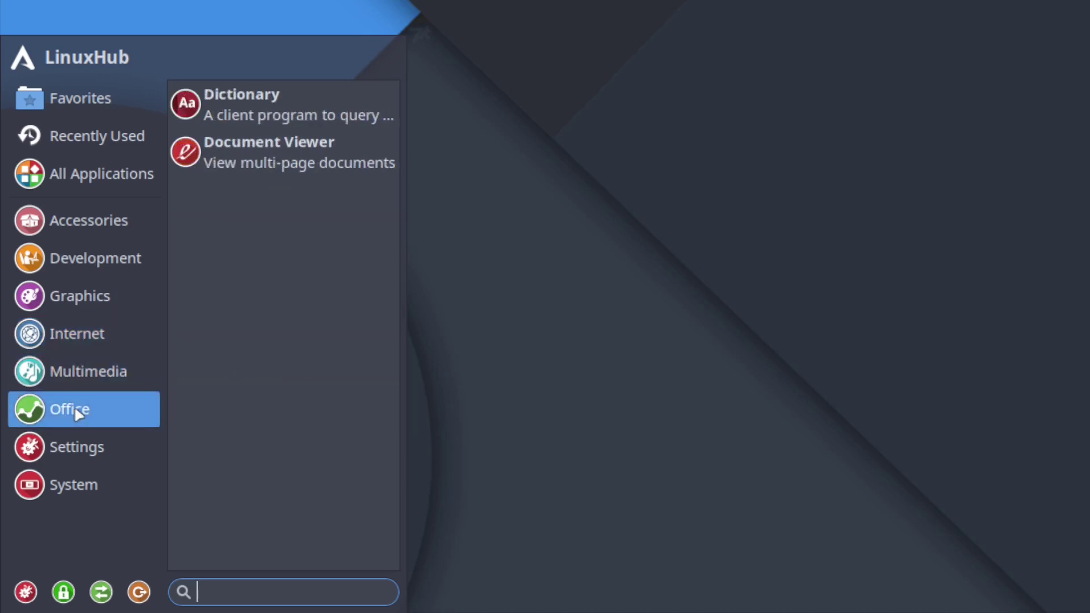
{"action": "mouse_move", "coordinate": [74, 457]}
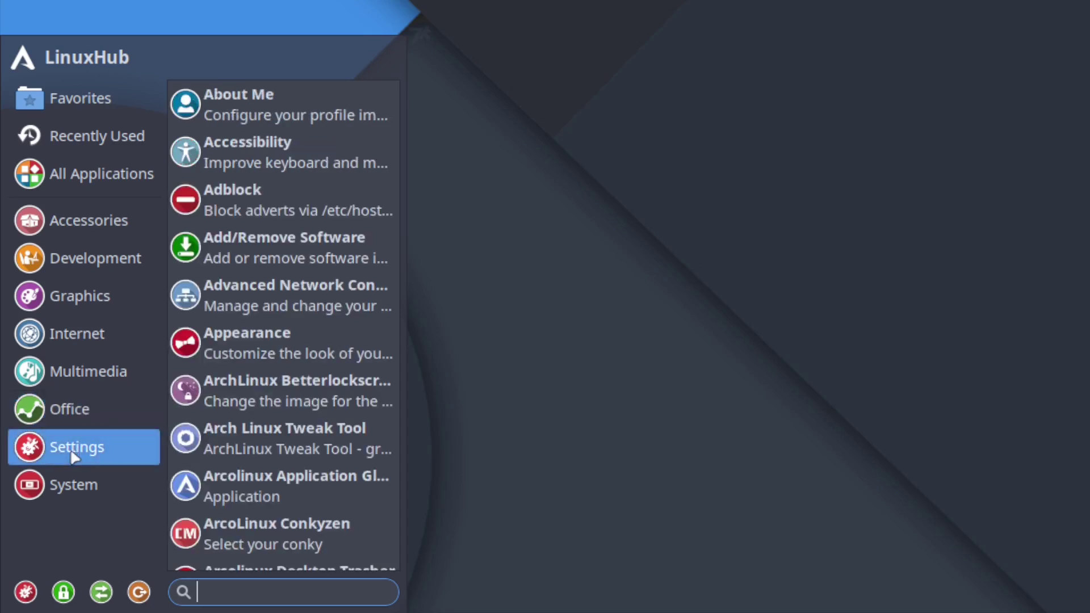
{"action": "mouse_move", "coordinate": [80, 487]}
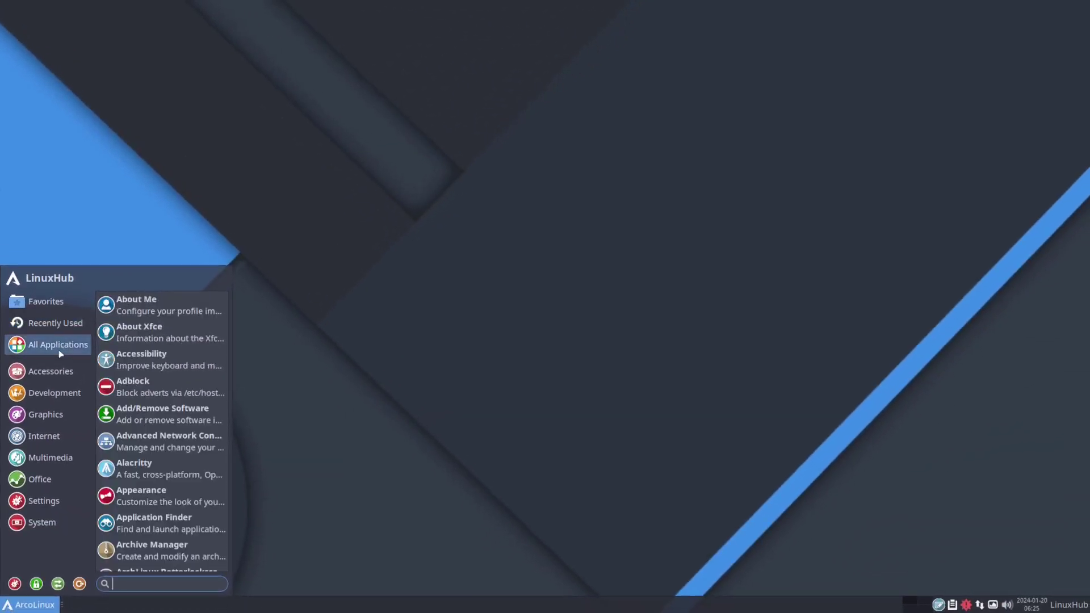
Look through the Accessories applications and launch the Menu Editor
{"action": "mouse_move", "coordinate": [63, 327]}
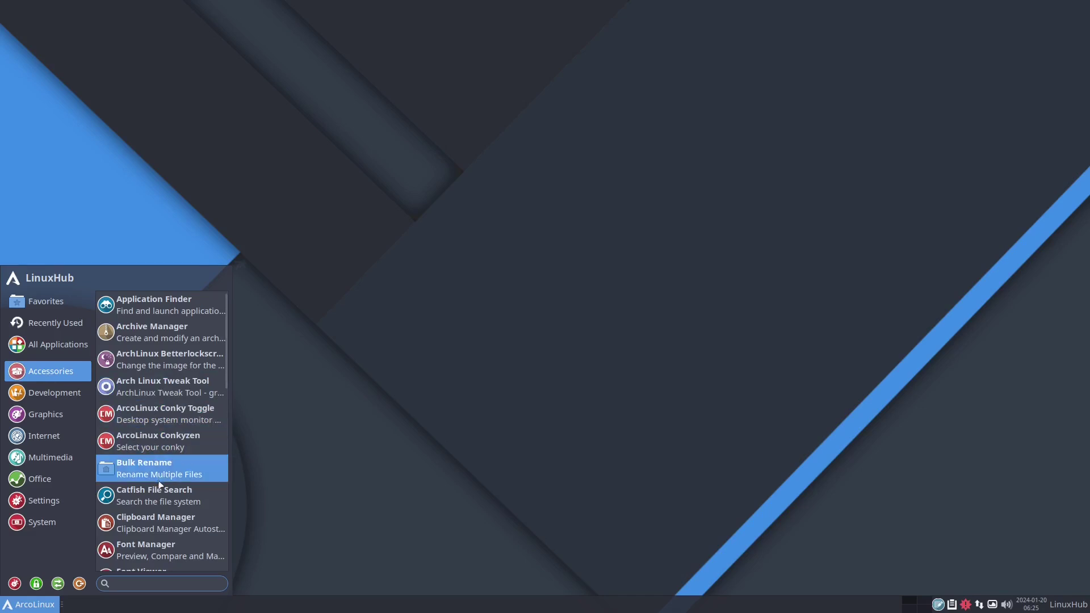
{"action": "scroll", "coordinate": [163, 487], "scroll_direction": "down", "scroll_amount": 5}
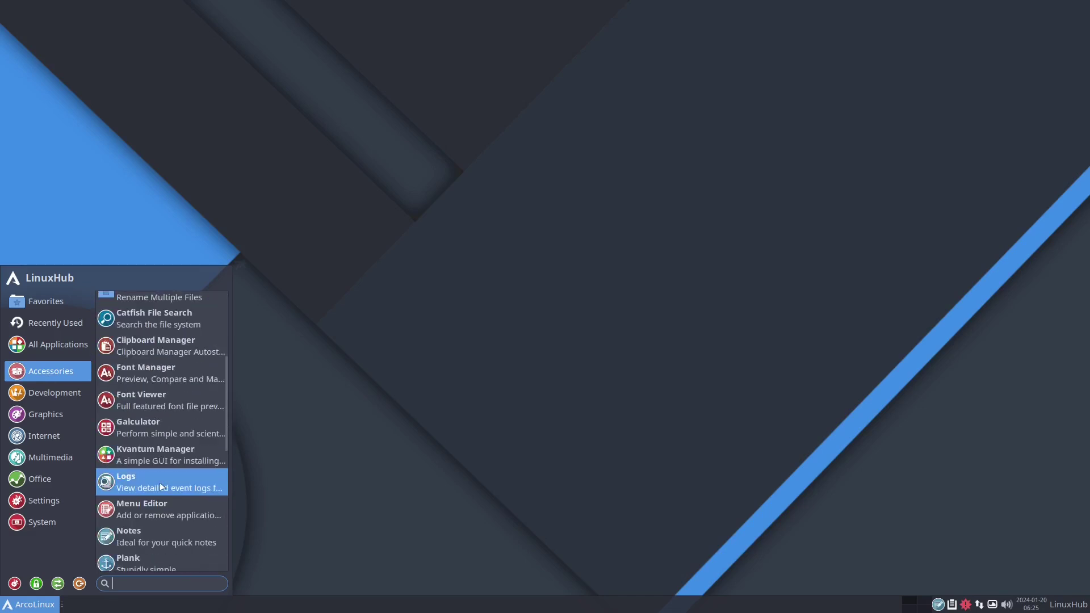
{"action": "scroll", "coordinate": [162, 487], "scroll_direction": "down", "scroll_amount": 1}
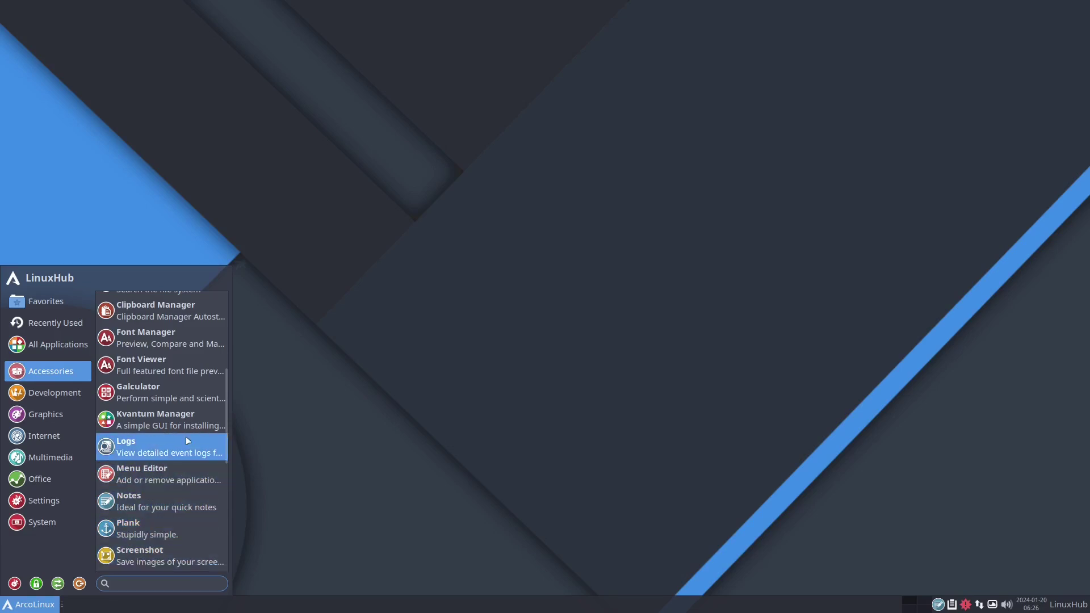
{"action": "left_click", "coordinate": [157, 473]}
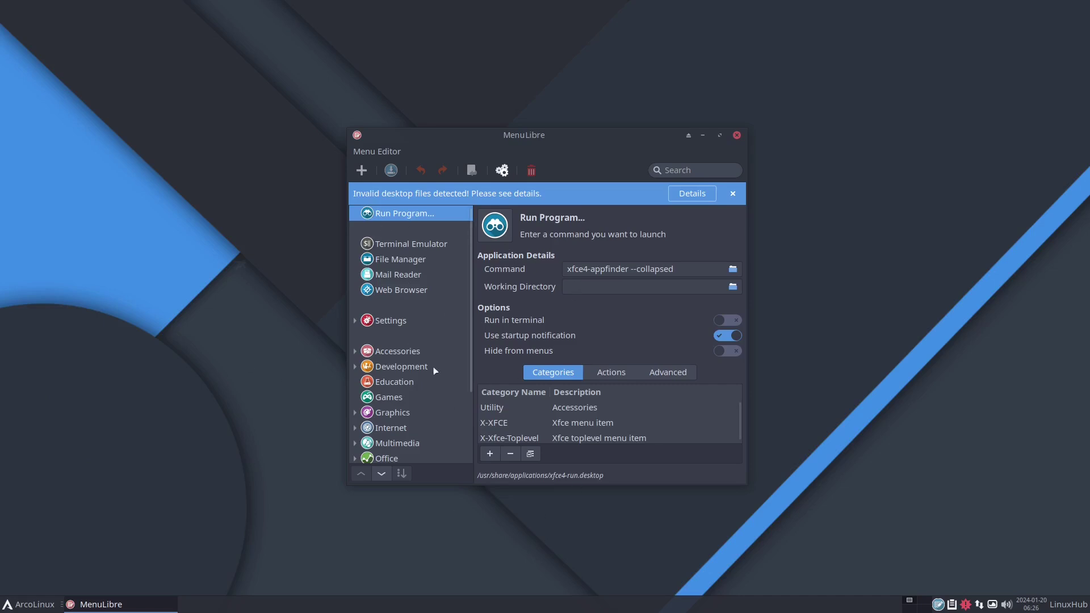
Look through the Internet, All Applications and System categories of the ArcoLinux application menu
{"action": "left_click", "coordinate": [30, 606]}
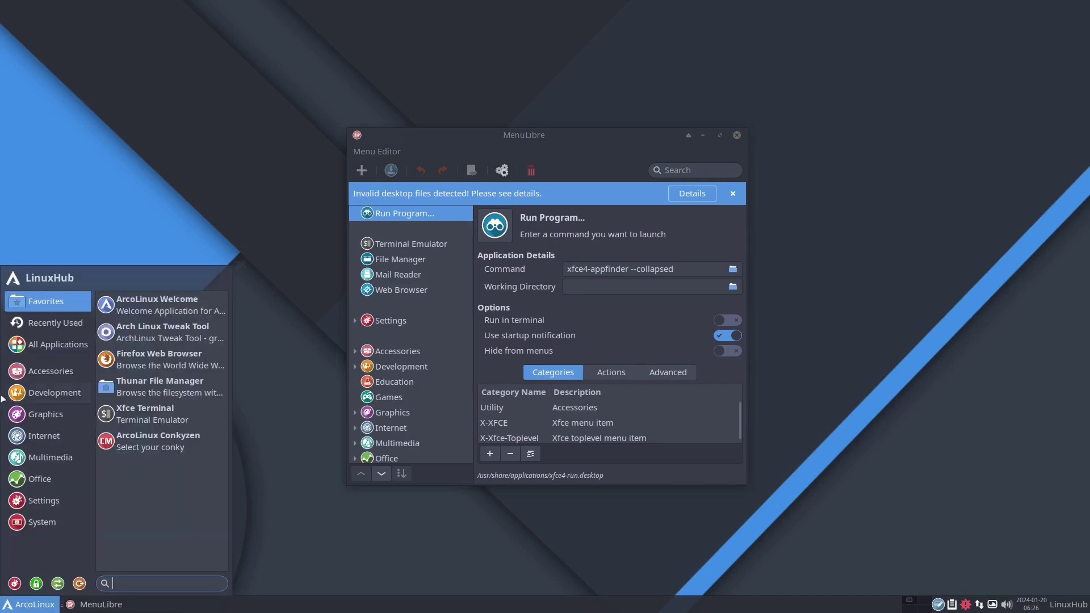
{"action": "left_click", "coordinate": [43, 436]}
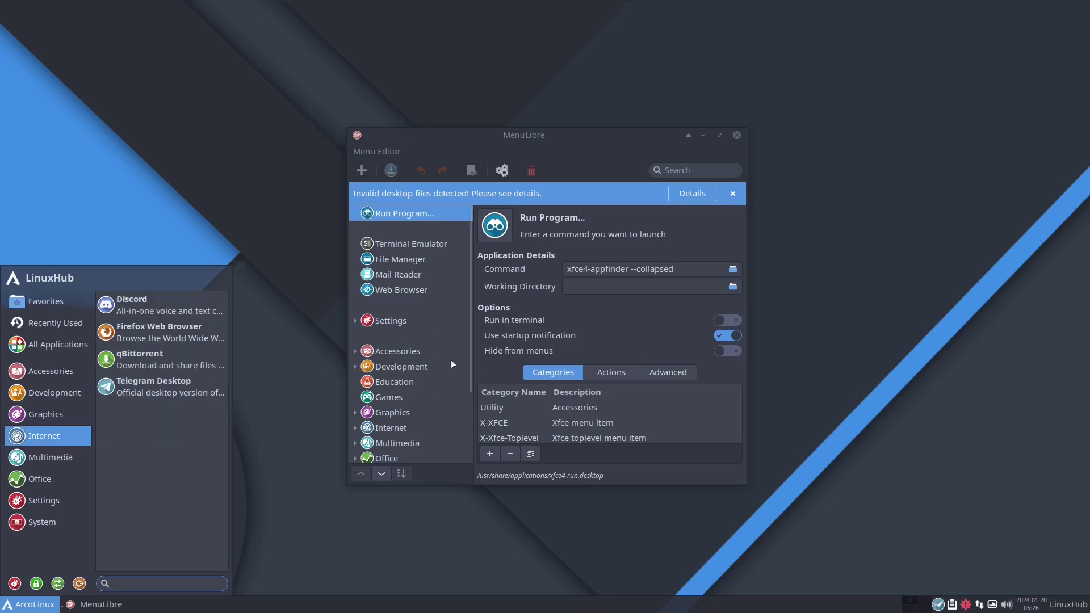
{"action": "left_click", "coordinate": [57, 345]}
{"action": "left_click", "coordinate": [42, 522]}
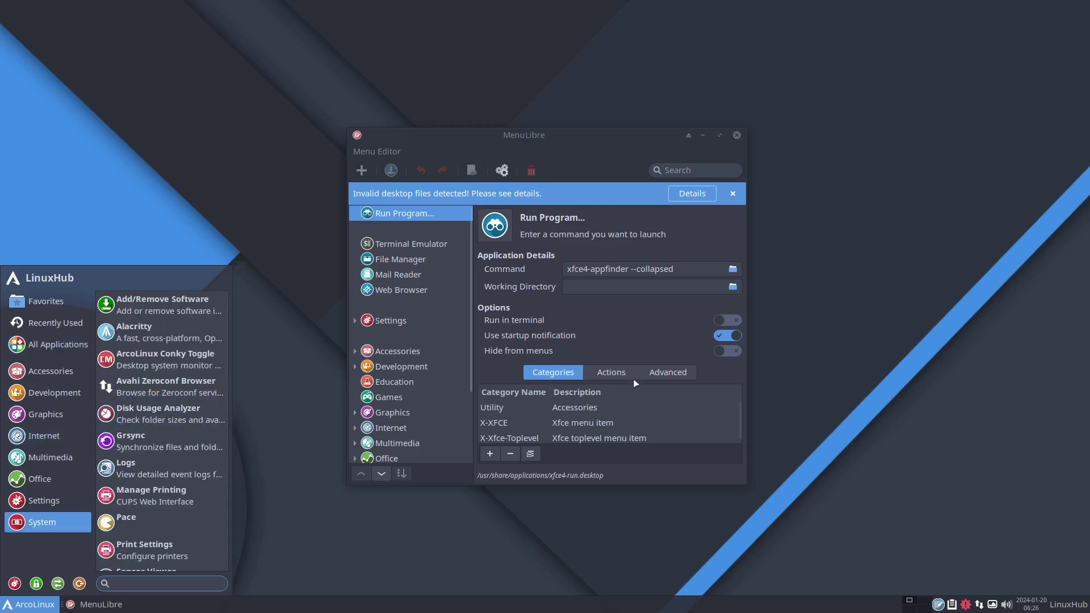
Examine the Actions, Advanced and Categories details of the Run Program entry in the Menu Editor
{"action": "left_click", "coordinate": [611, 372]}
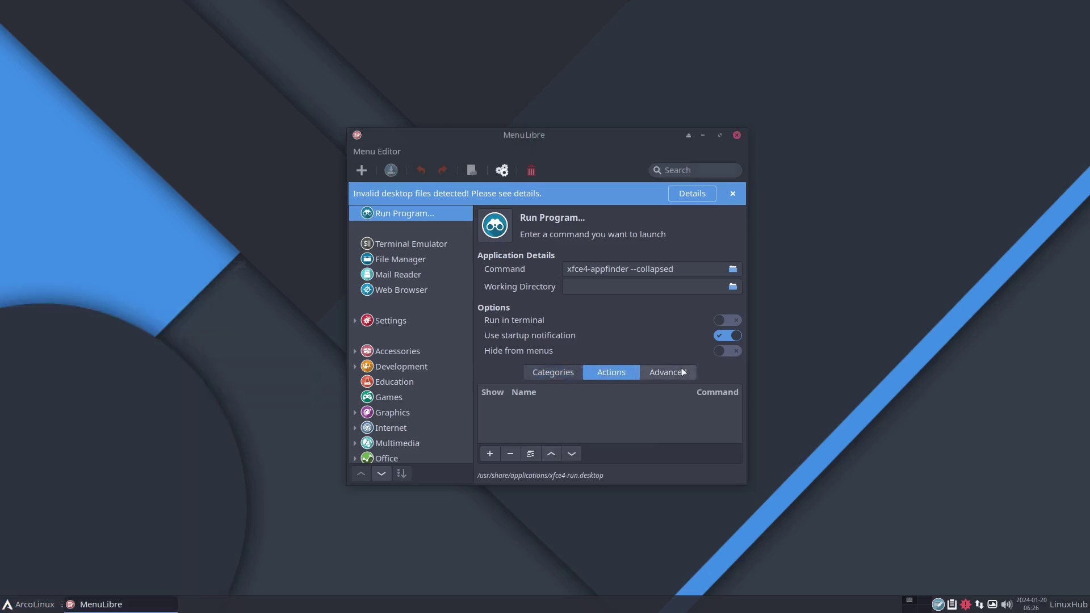
{"action": "left_click", "coordinate": [683, 373]}
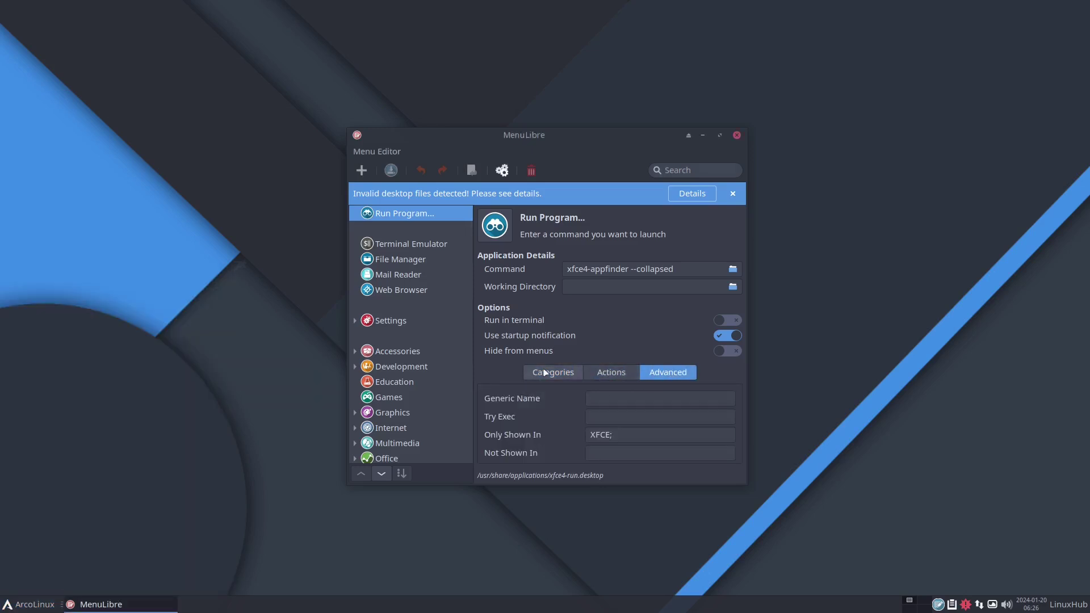
{"action": "left_click", "coordinate": [546, 373]}
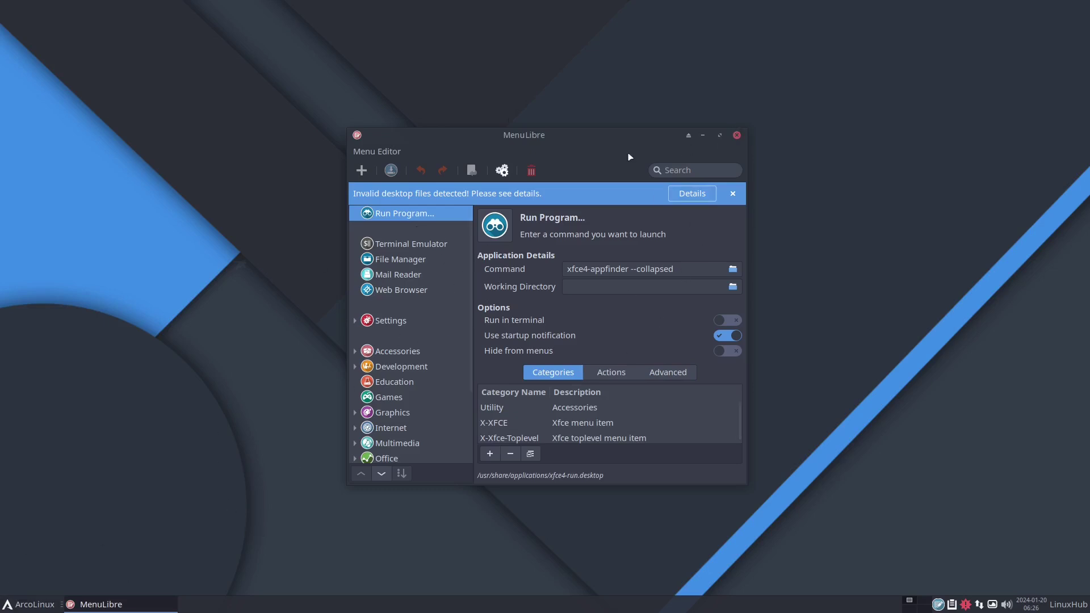
Test the Run Program launcher and close both the Application Finder and the Menu Editor
{"action": "left_click", "coordinate": [497, 171]}
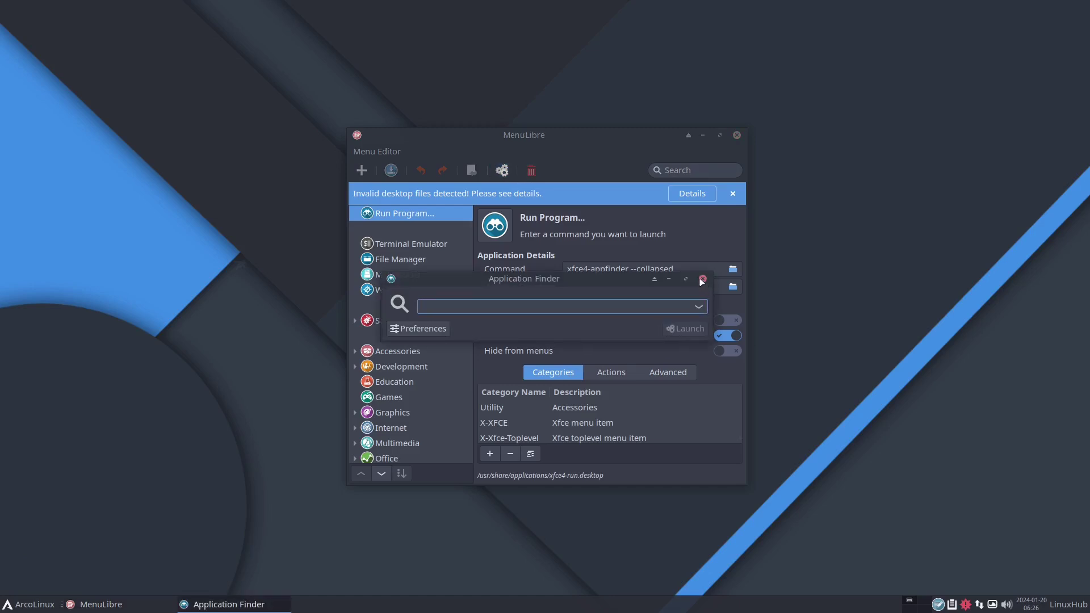
{"action": "left_click", "coordinate": [703, 279]}
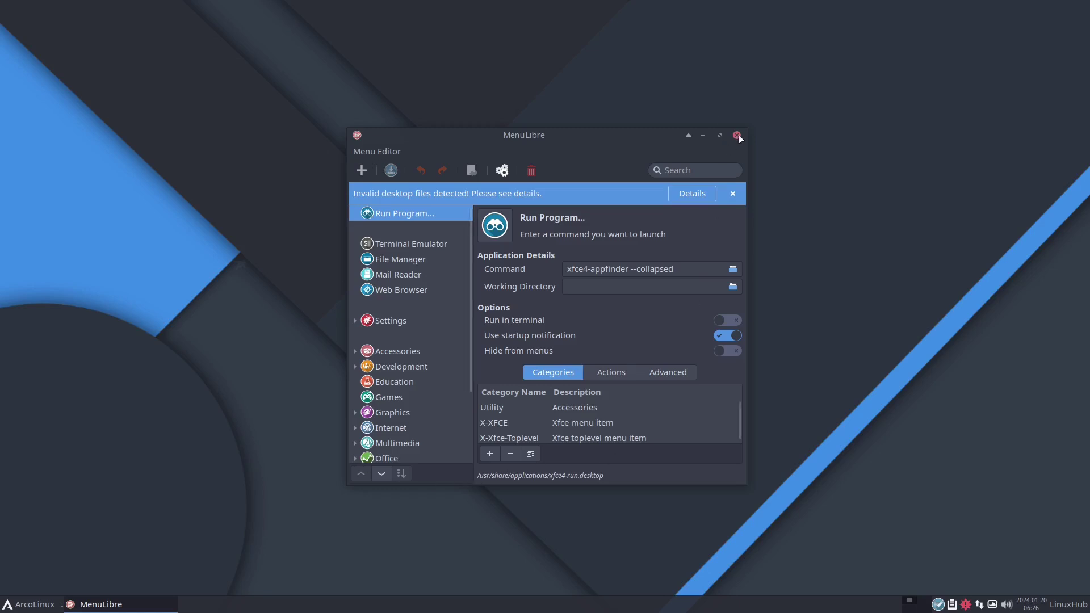
{"action": "left_click", "coordinate": [737, 136]}
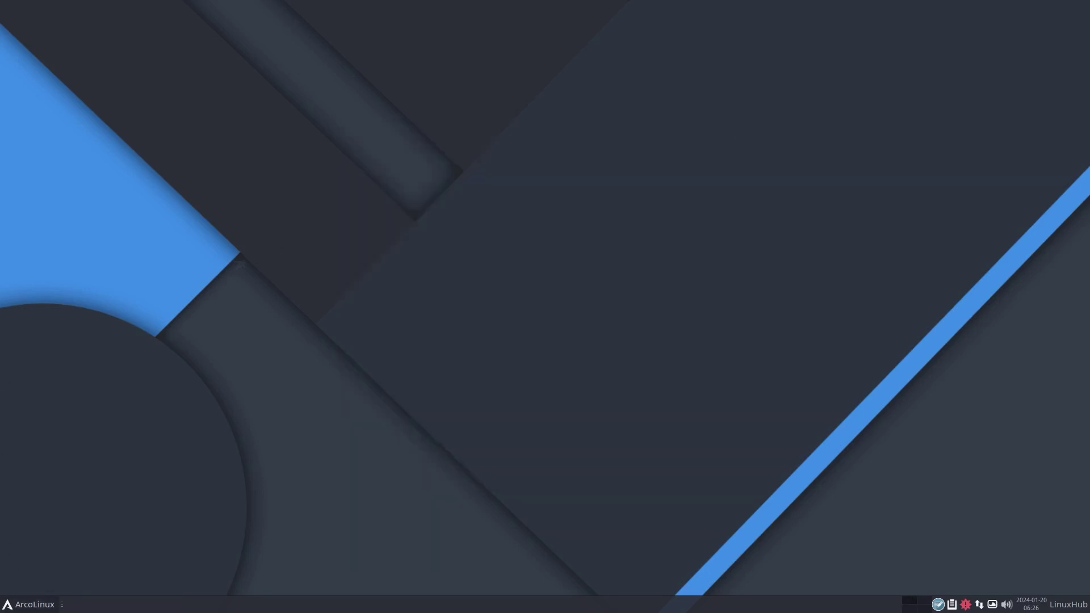
Launch Sublime Text from the Development applications
{"action": "key", "text": "super"}
{"action": "mouse_move", "coordinate": [46, 395]}
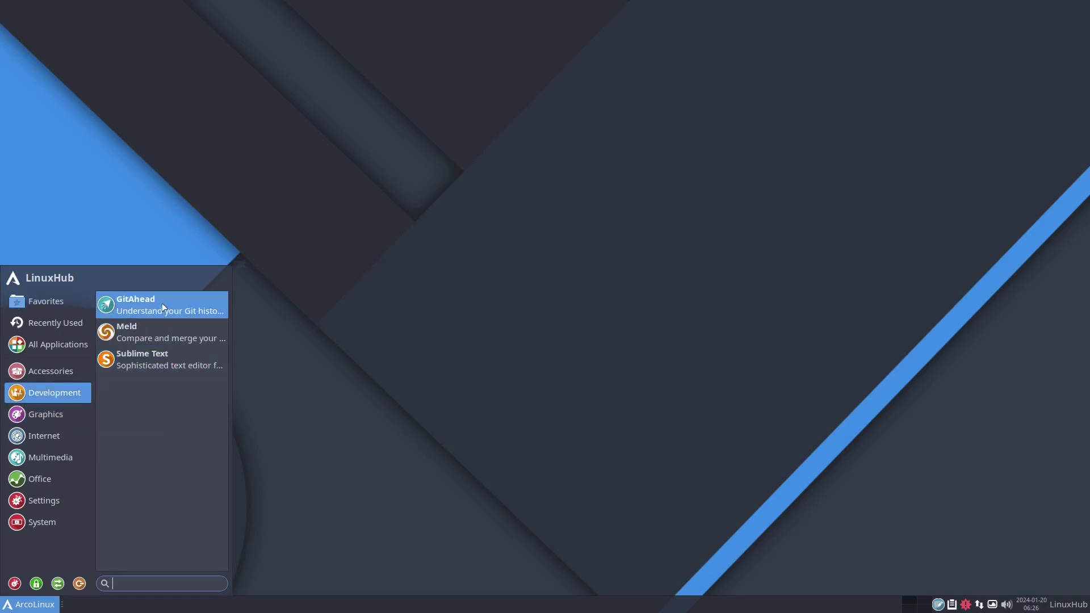
{"action": "left_click", "coordinate": [173, 361]}
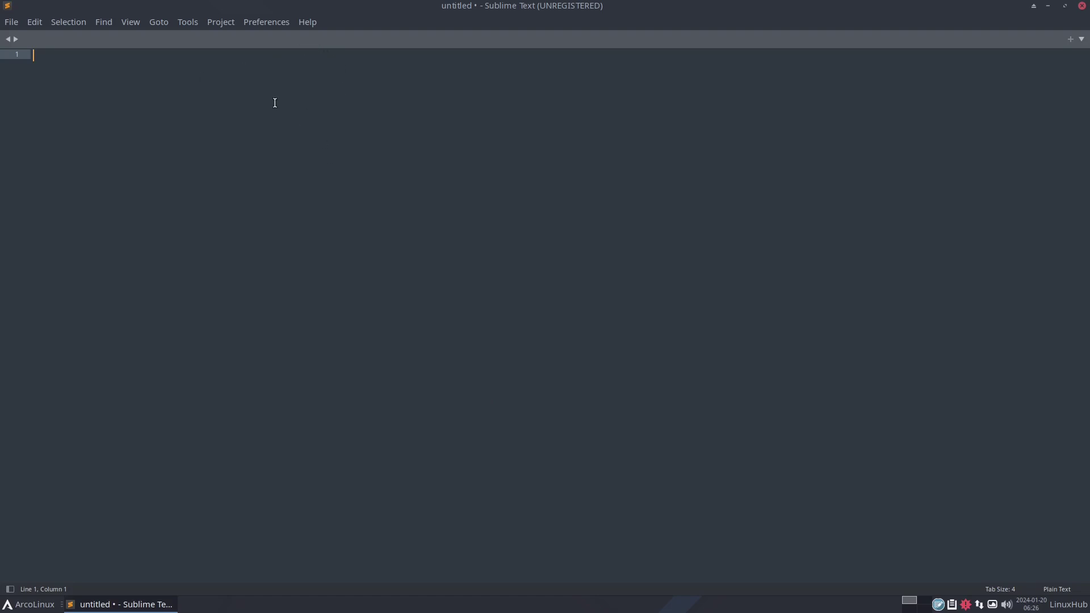
View the About information of Sublime Text and close the editor
{"action": "left_click", "coordinate": [313, 23]}
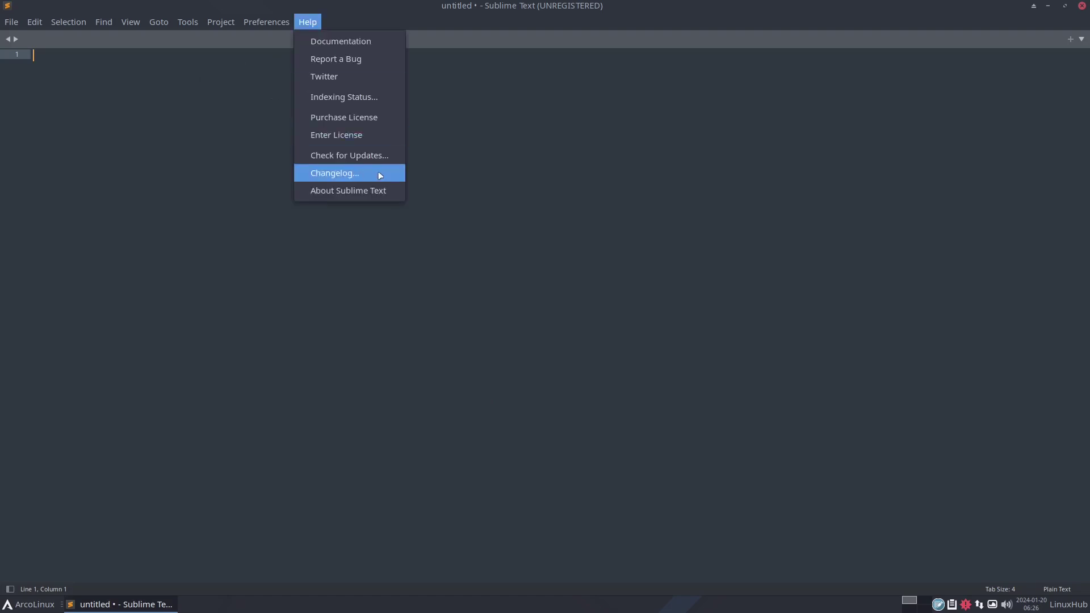
{"action": "left_click", "coordinate": [361, 191]}
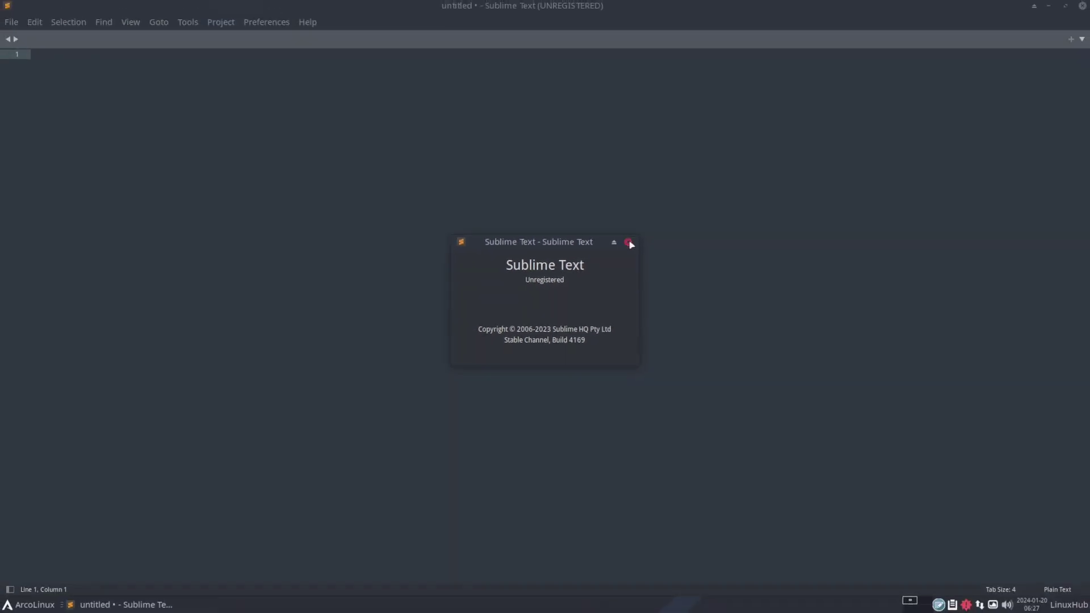
{"action": "left_click", "coordinate": [629, 242]}
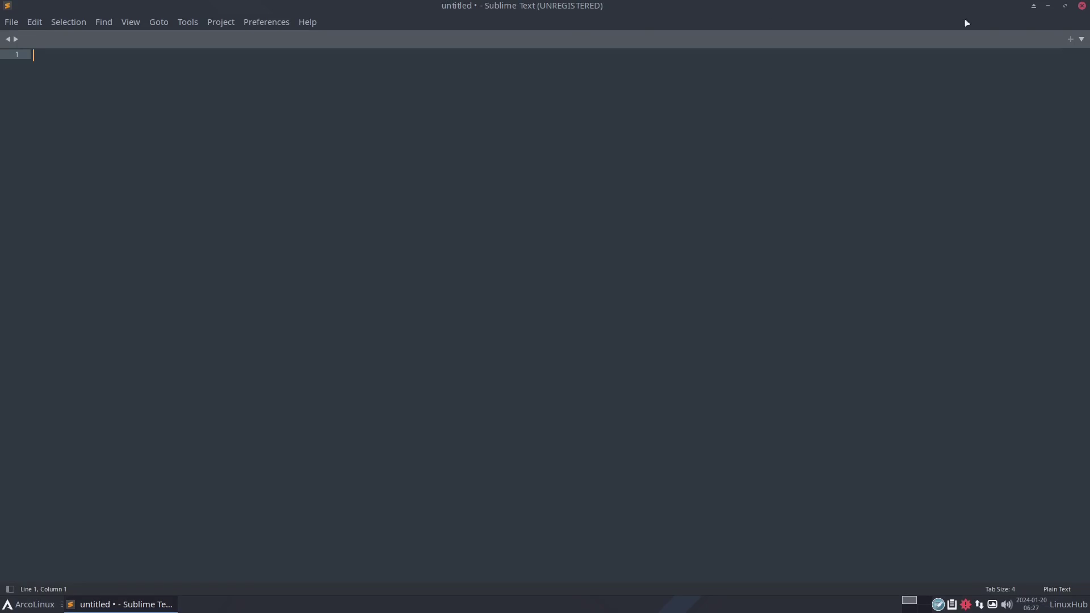
{"action": "left_click", "coordinate": [1082, 7]}
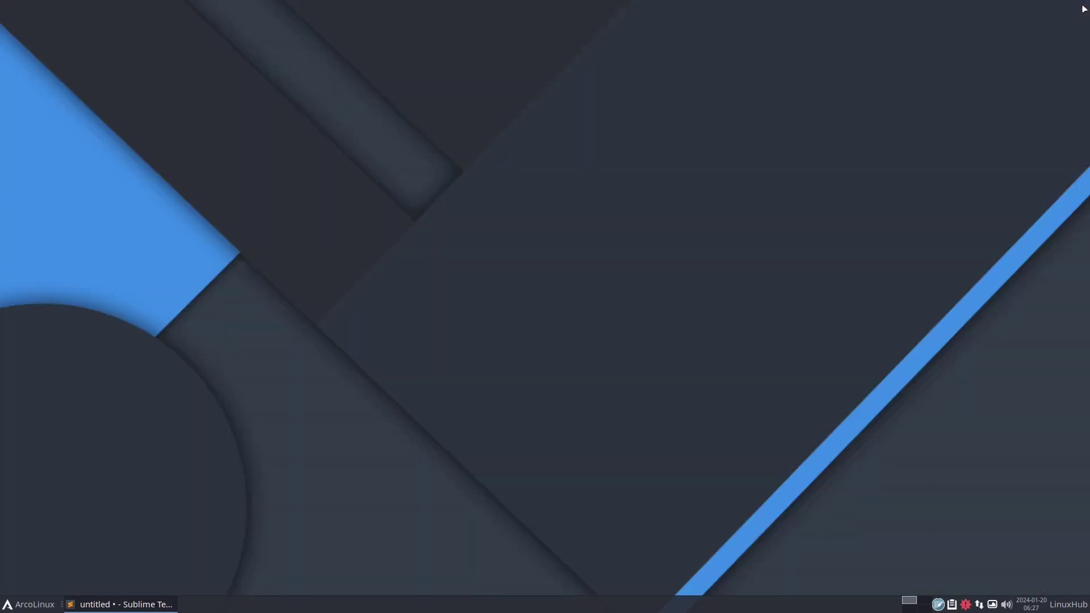
Launch Ristretto Image Viewer from the Graphics applications and maximize its window
{"action": "left_click", "coordinate": [33, 603]}
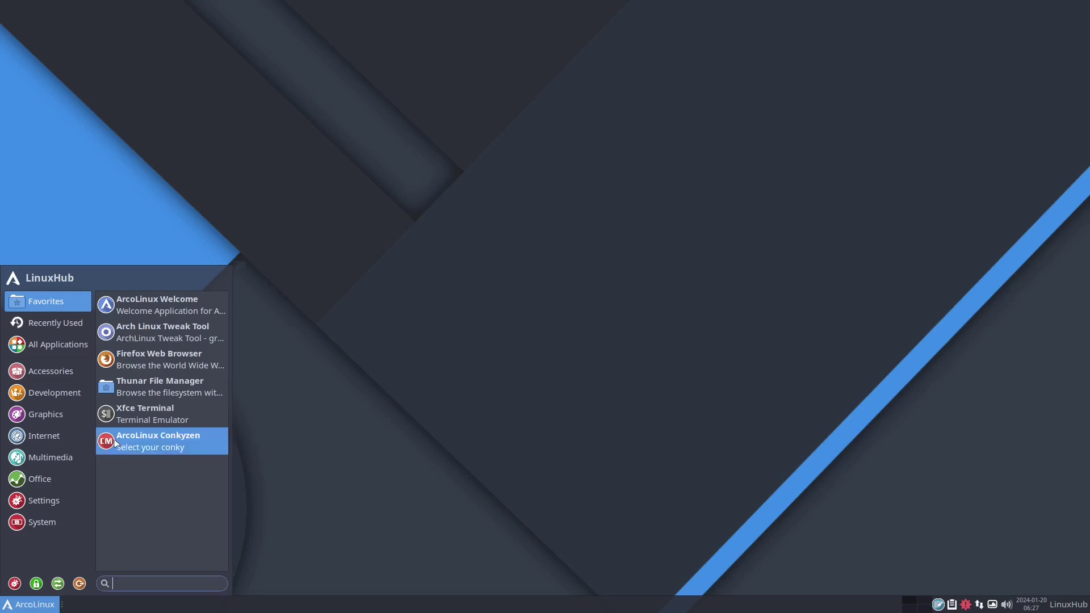
{"action": "mouse_move", "coordinate": [40, 417]}
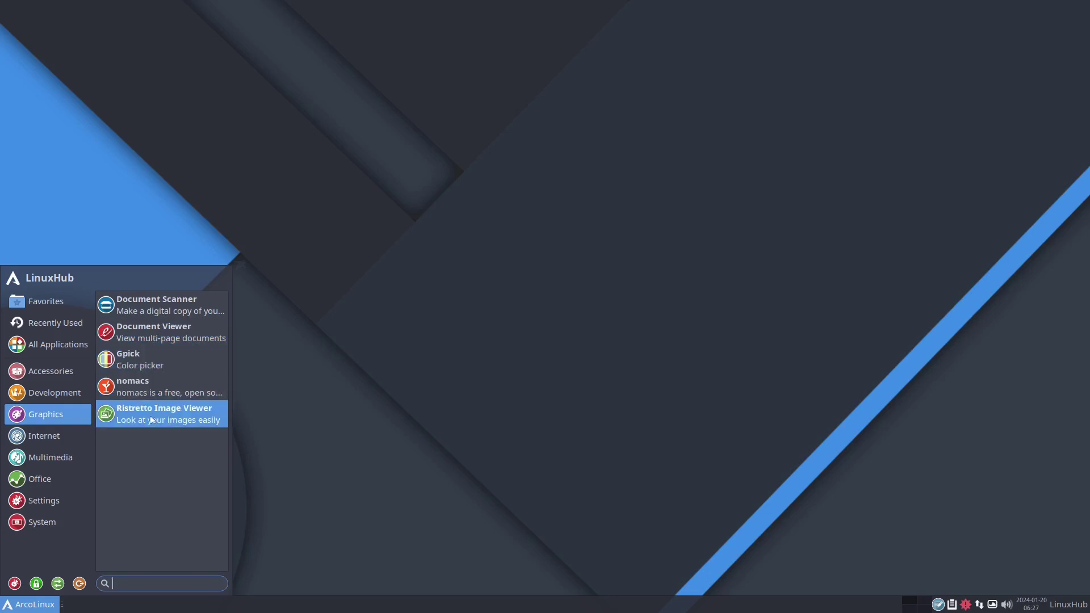
{"action": "left_click", "coordinate": [177, 416]}
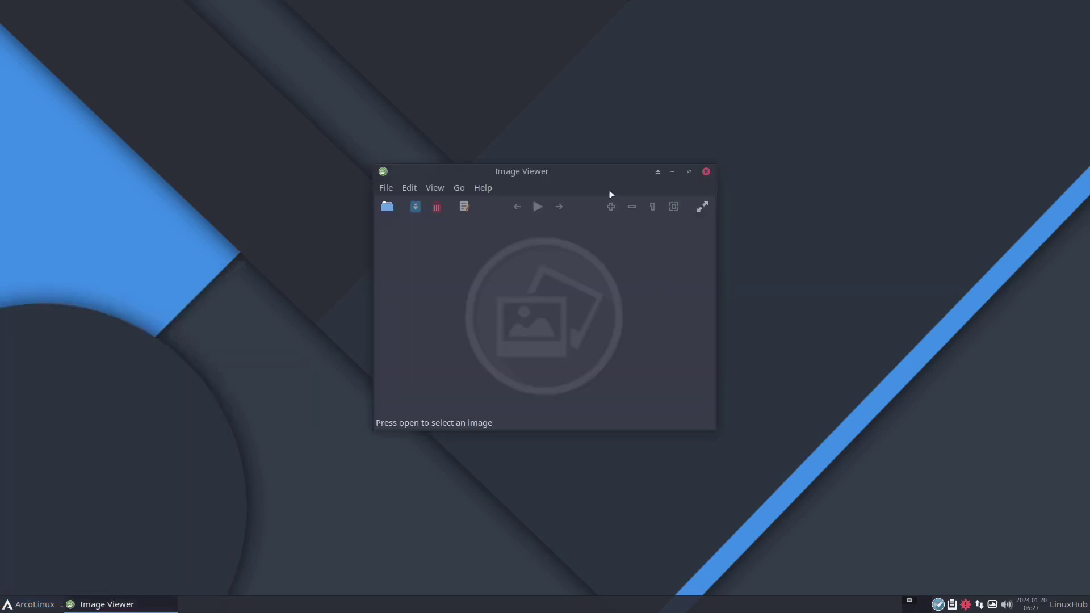
{"action": "double_click", "coordinate": [574, 171]}
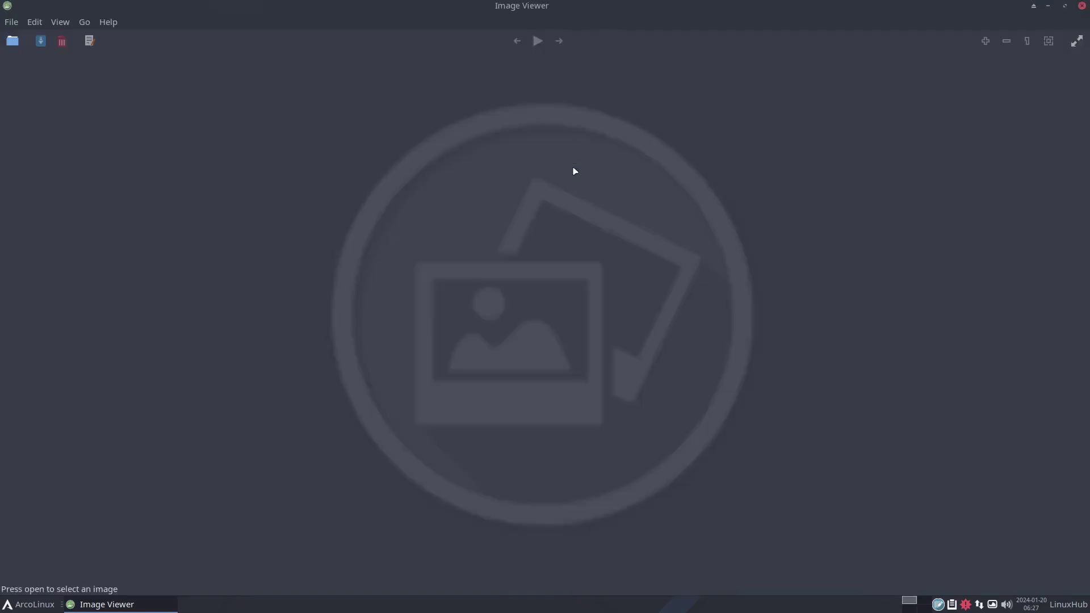
View the Image Viewer's About information and close the application
{"action": "left_click", "coordinate": [9, 22]}
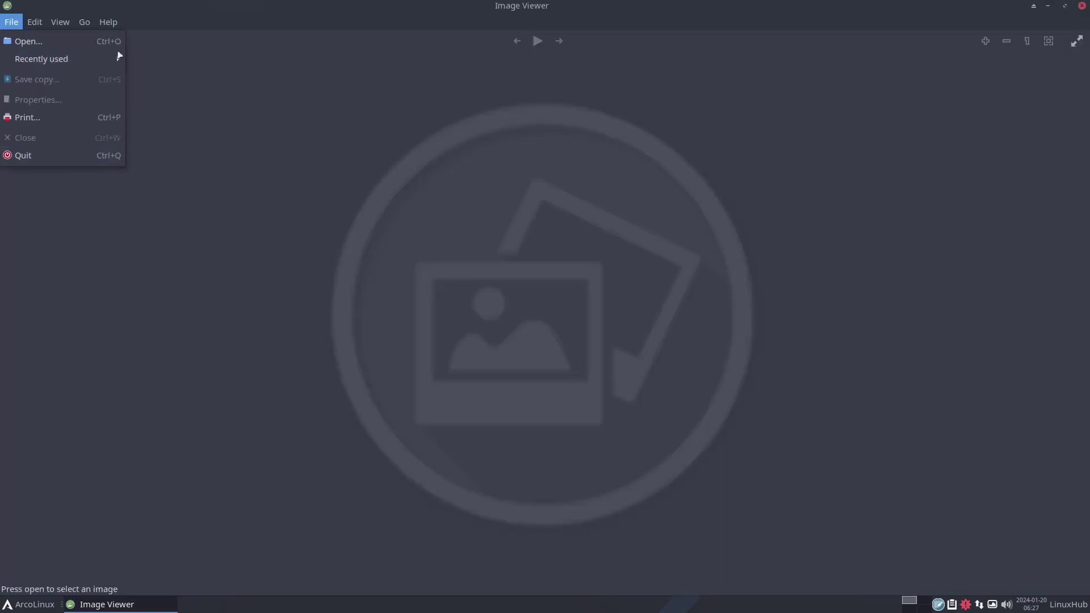
{"action": "mouse_move", "coordinate": [112, 24]}
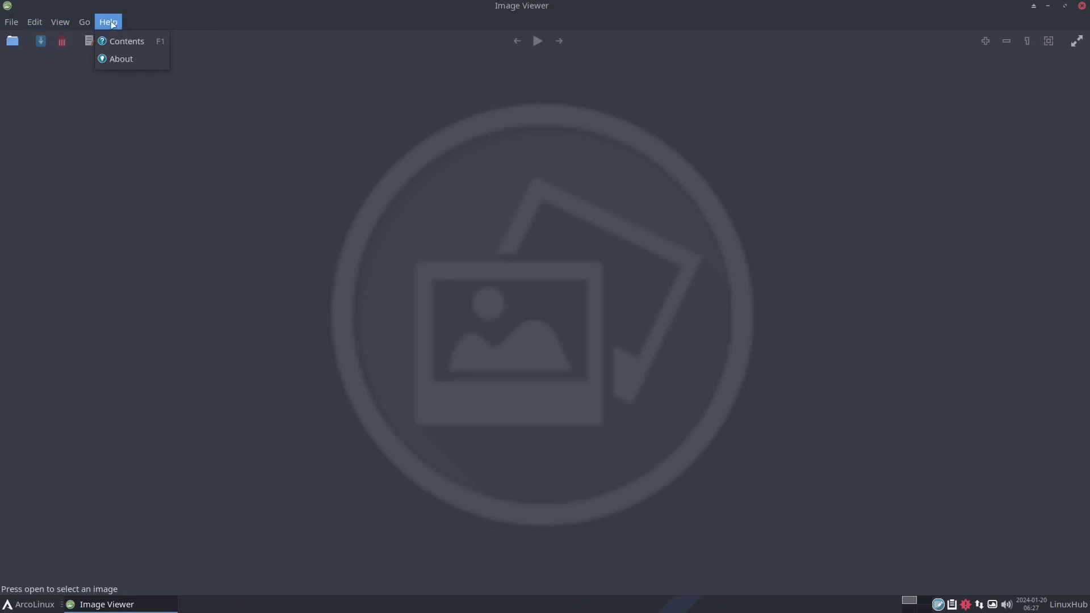
{"action": "left_click", "coordinate": [116, 59]}
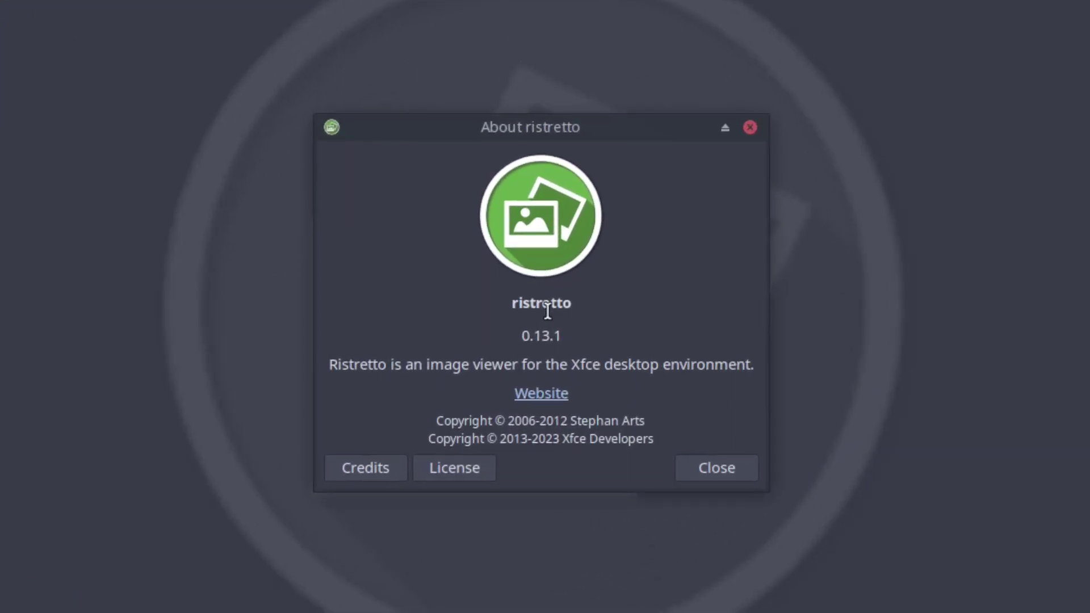
{"action": "left_click", "coordinate": [712, 468]}
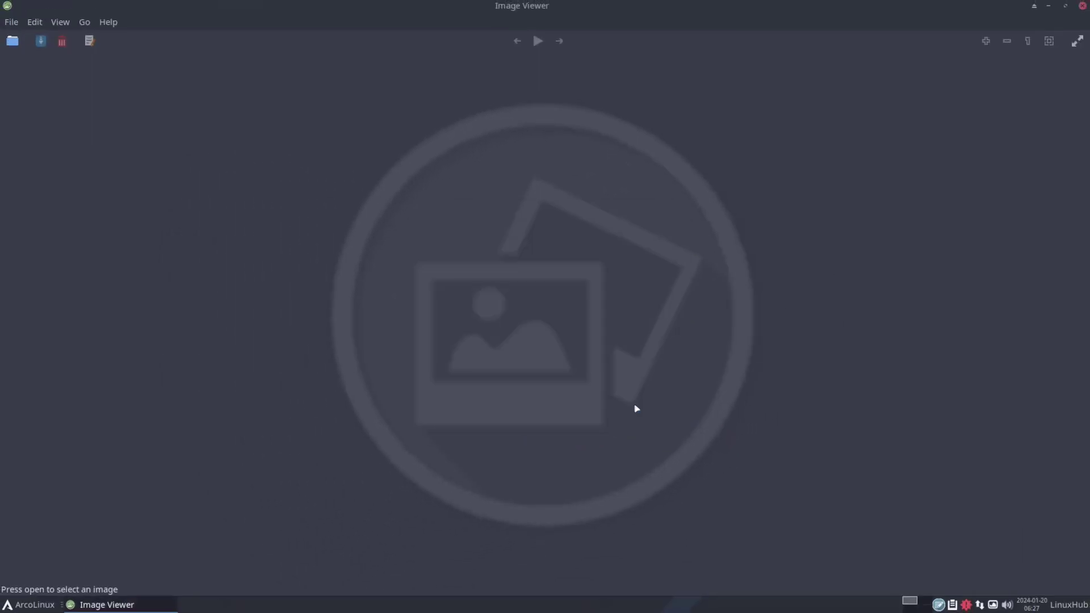
{"action": "right_click", "coordinate": [158, 605]}
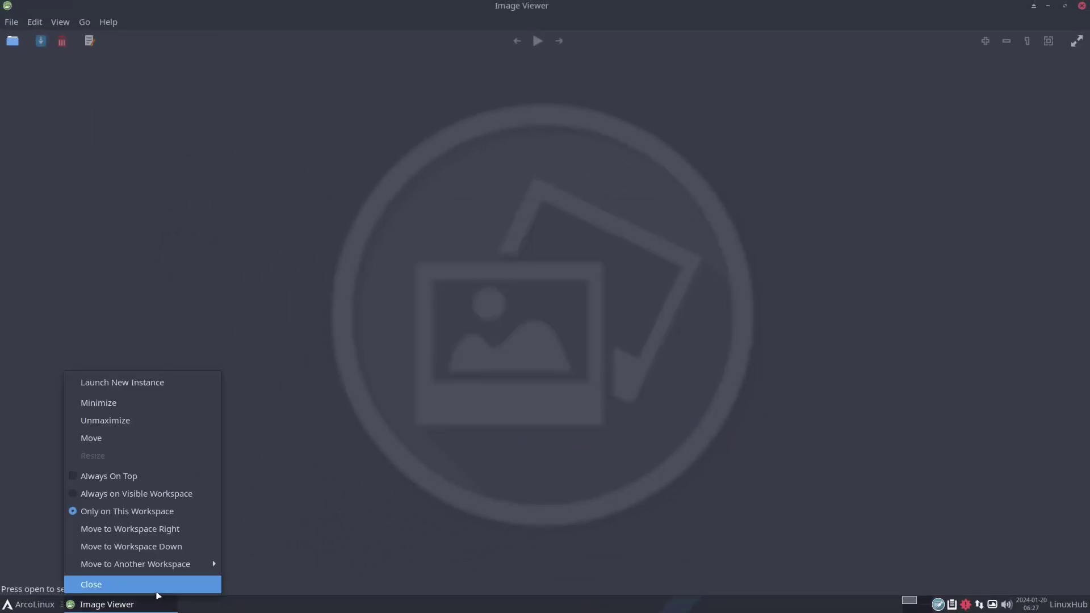
{"action": "left_click", "coordinate": [157, 590]}
Look through the Internet applications, launch Firefox Web Browser and maximize its window
{"action": "key", "text": "super"}
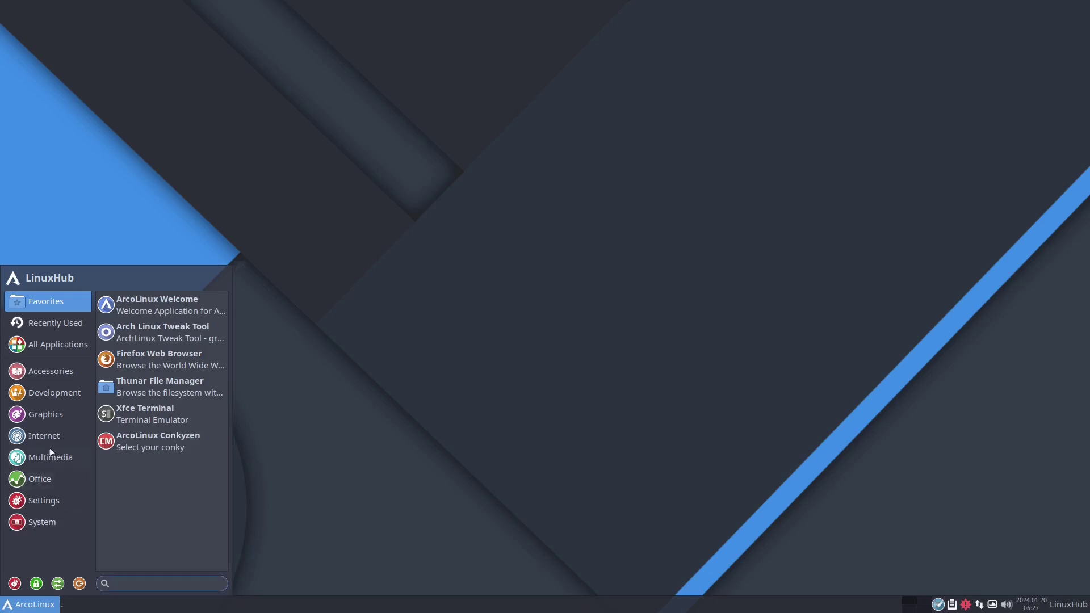
{"action": "left_click", "coordinate": [46, 413]}
{"action": "left_click", "coordinate": [41, 437]}
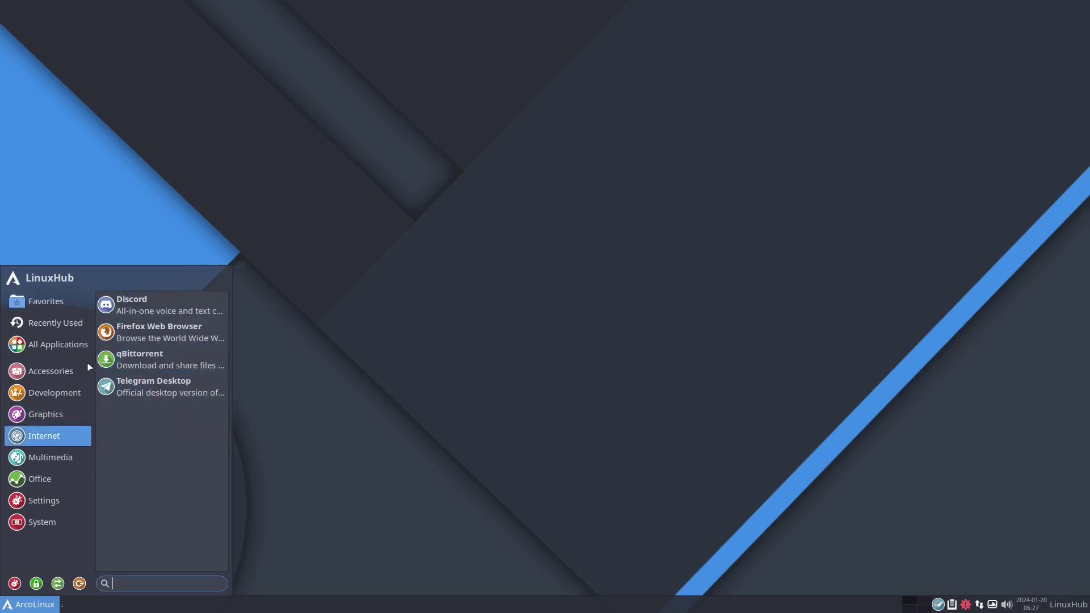
{"action": "left_click", "coordinate": [50, 371]}
{"action": "left_click", "coordinate": [44, 435]}
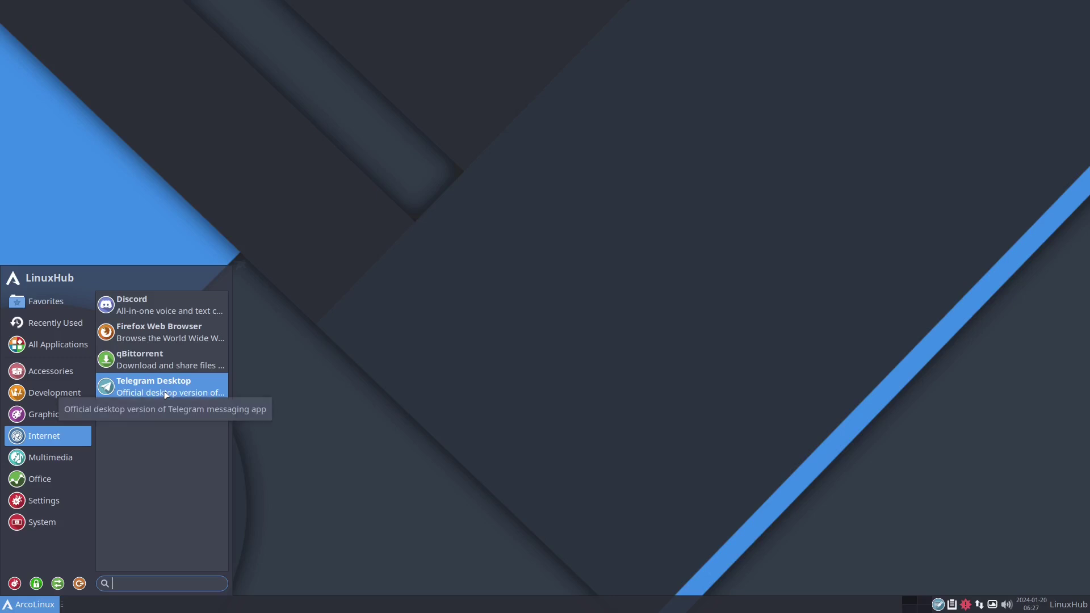
{"action": "left_click", "coordinate": [142, 331]}
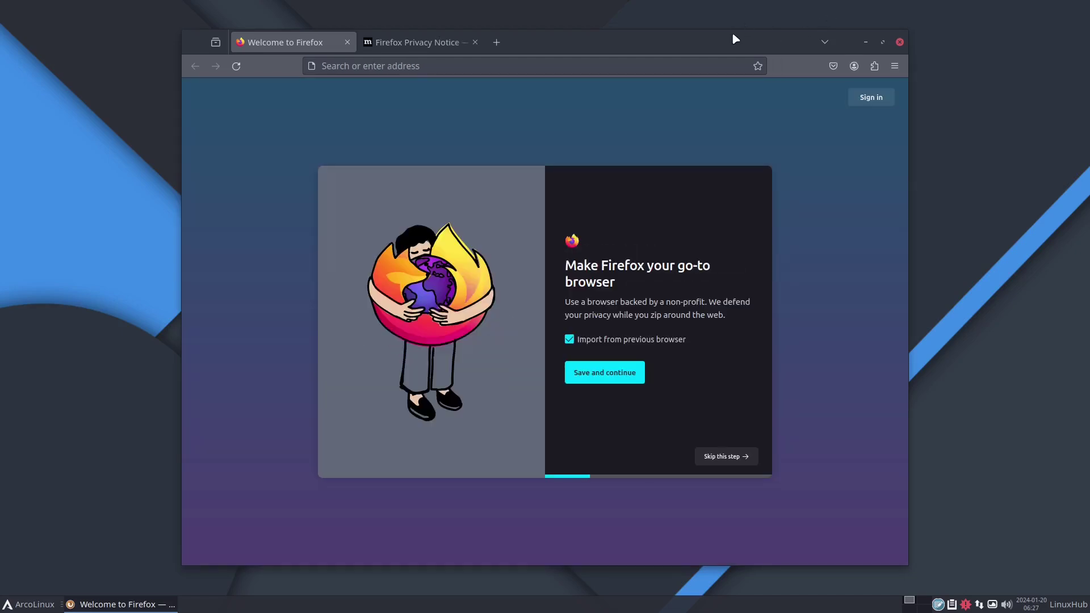
{"action": "double_click", "coordinate": [733, 34]}
View the About Firefox version information and close the browser
{"action": "left_click", "coordinate": [1076, 36]}
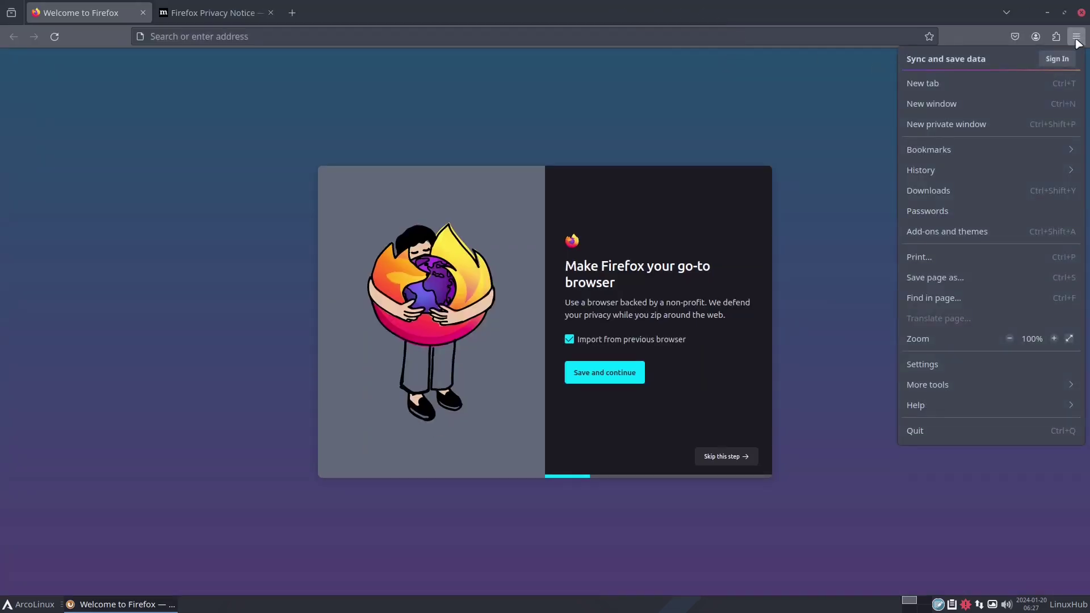
{"action": "left_click", "coordinate": [956, 407]}
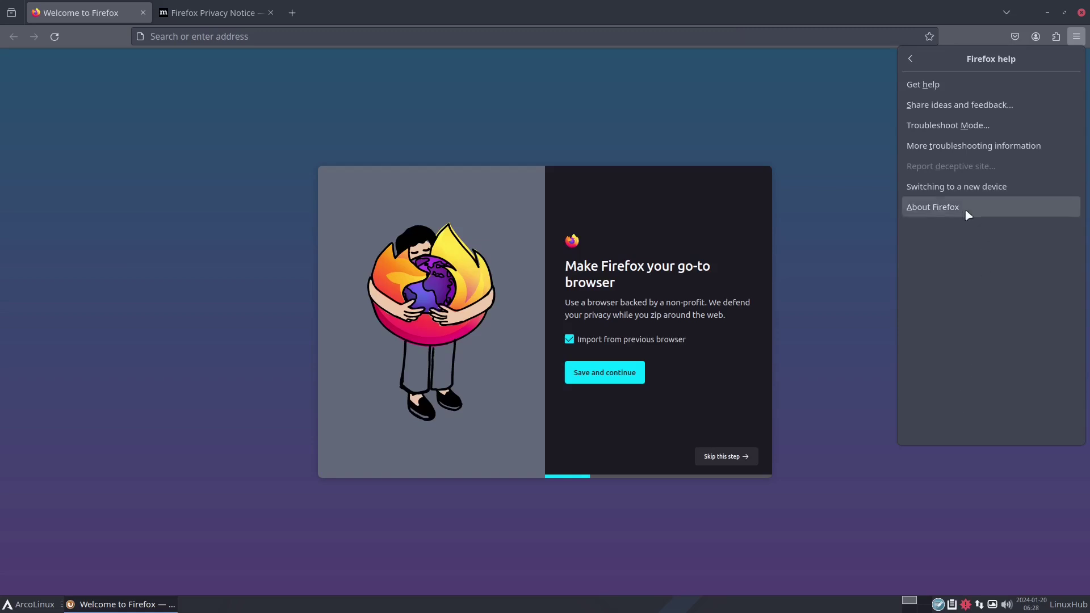
{"action": "left_click", "coordinate": [947, 210]}
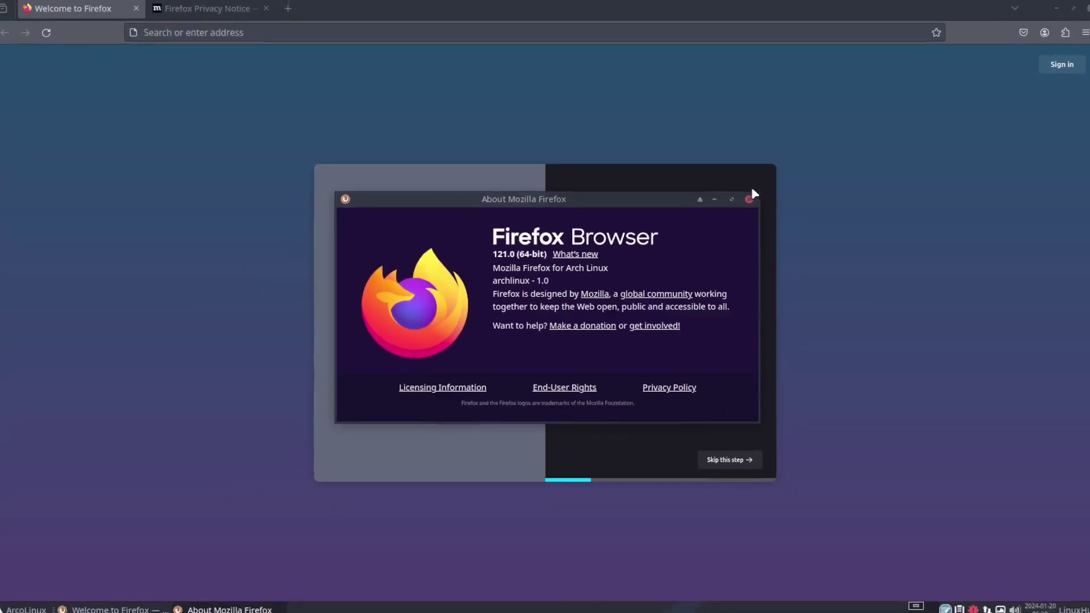
{"action": "left_click", "coordinate": [749, 199]}
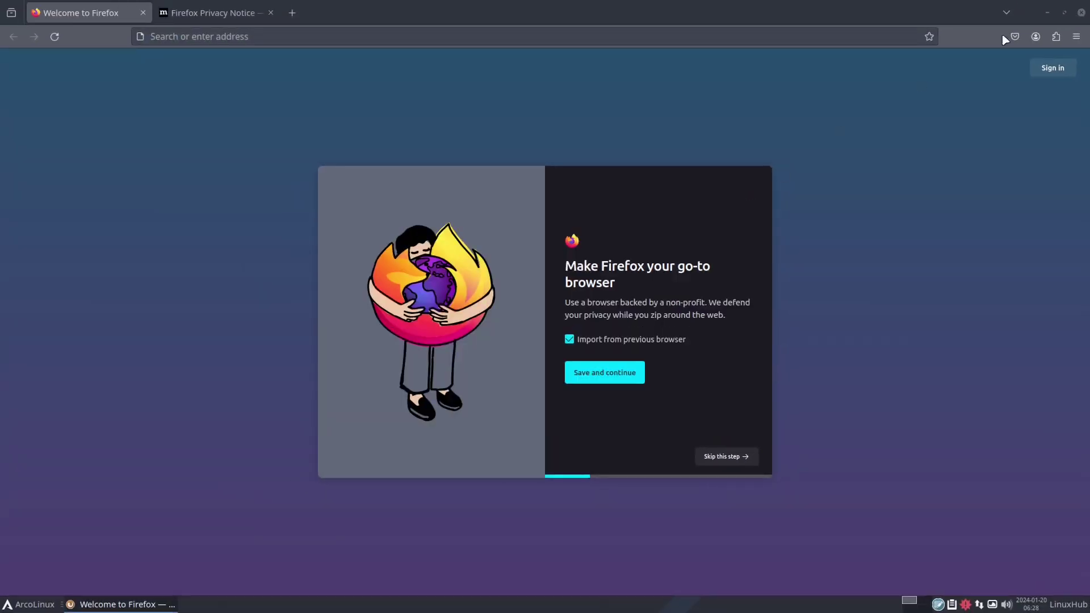
{"action": "left_click", "coordinate": [1082, 14]}
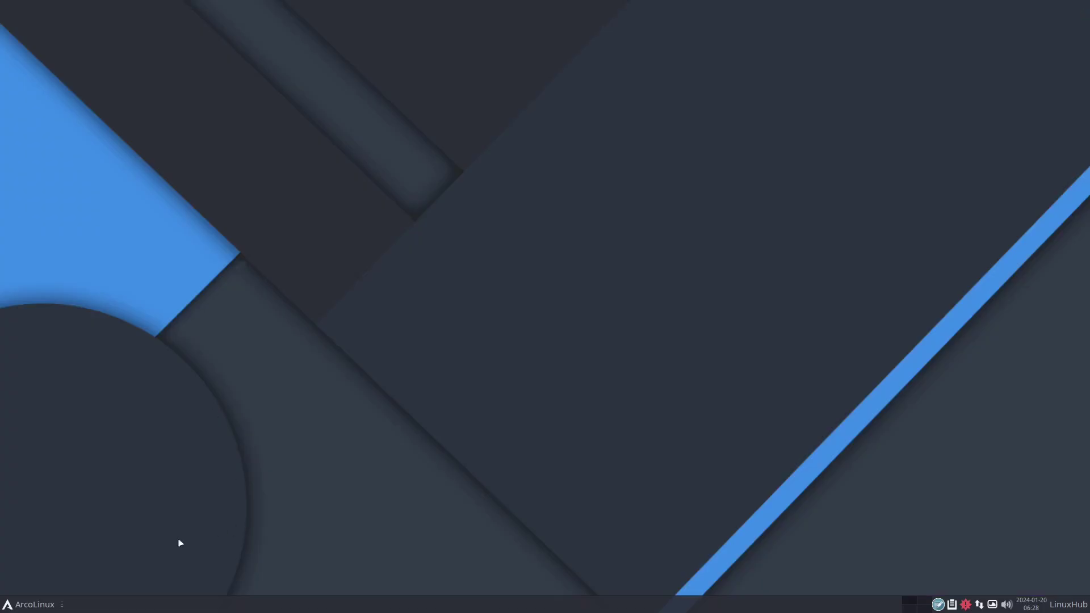
Look through the Multimedia applications and launch VLC media player
{"action": "left_click", "coordinate": [32, 608]}
{"action": "left_click", "coordinate": [51, 458]}
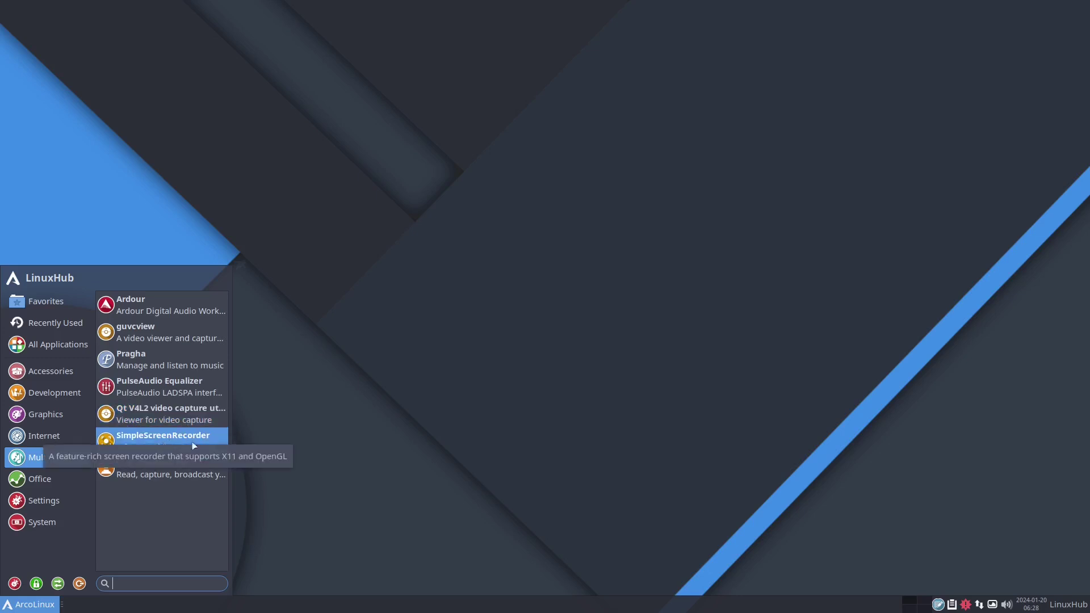
{"action": "left_click", "coordinate": [166, 468]}
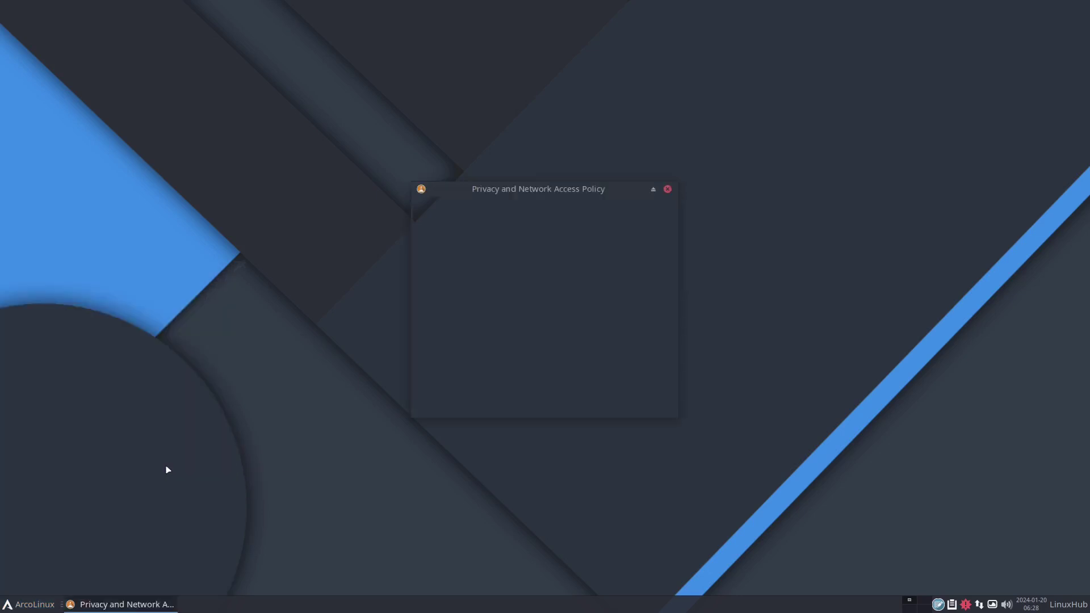
Accept VLC's privacy and network access policy, view the player's About version information, and close VLC
{"action": "left_click", "coordinate": [634, 402]}
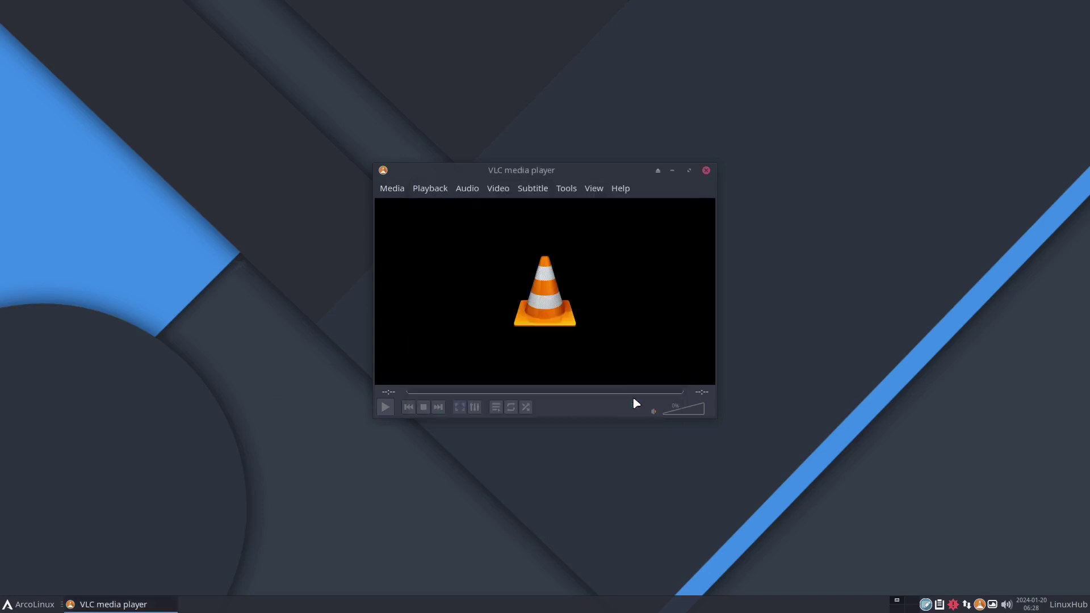
{"action": "left_click", "coordinate": [622, 188]}
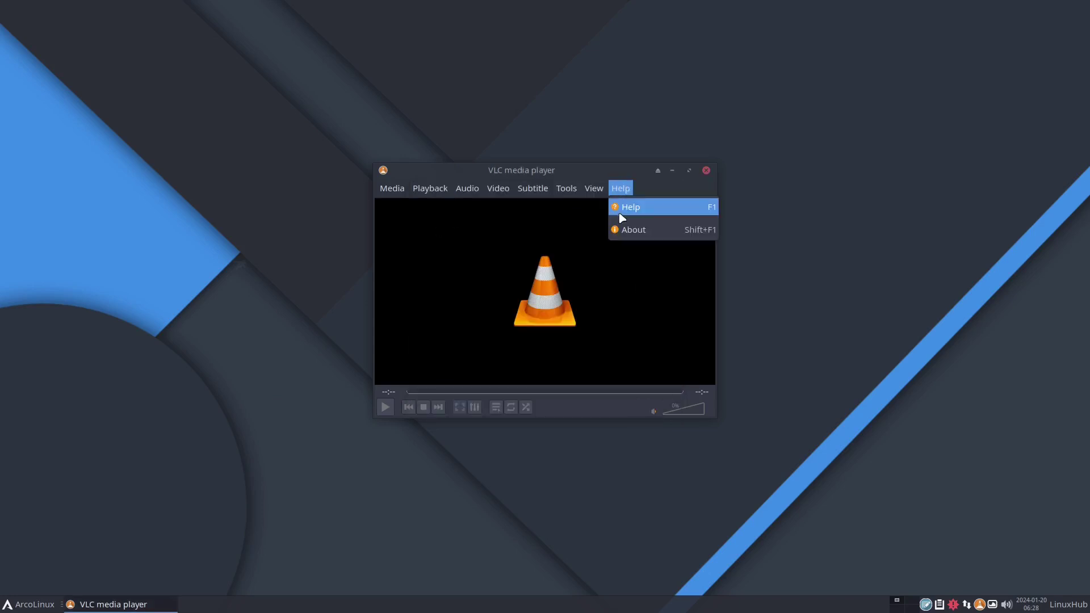
{"action": "left_click", "coordinate": [629, 230]}
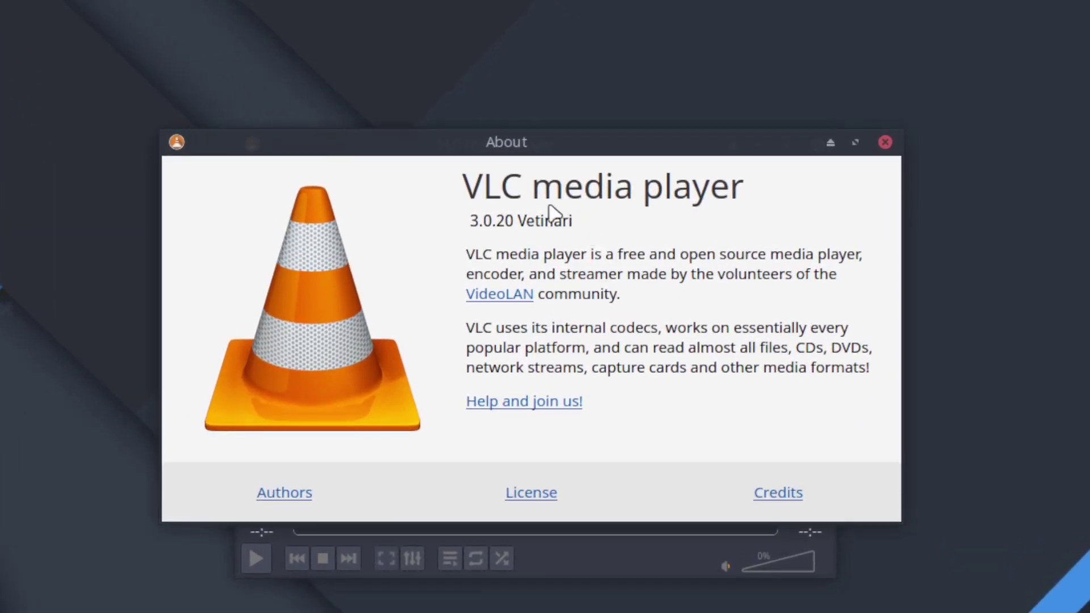
{"action": "mouse_move", "coordinate": [531, 227]}
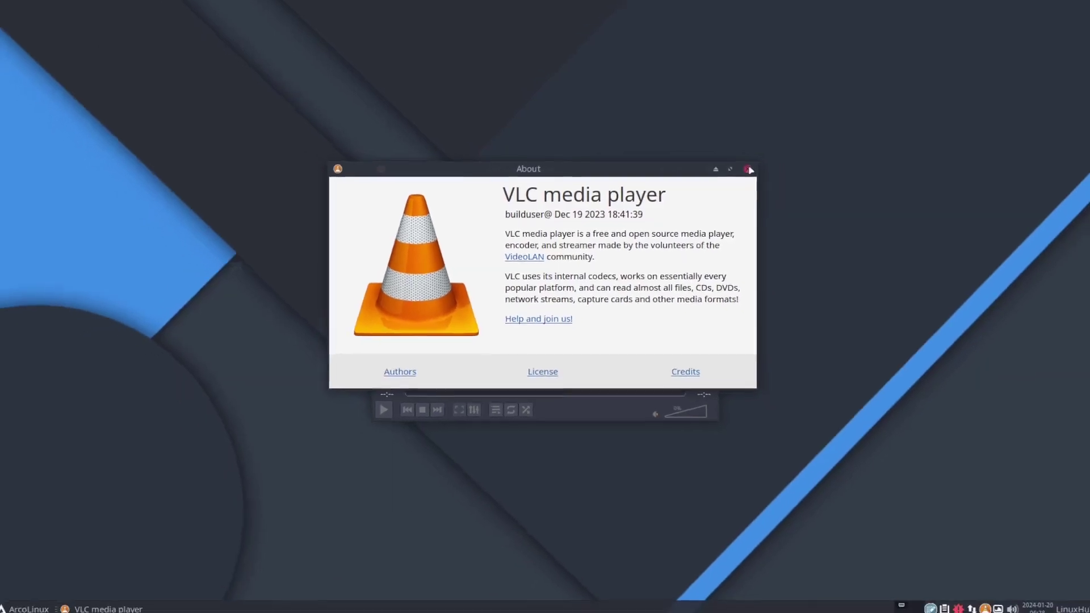
{"action": "left_click", "coordinate": [885, 142]}
{"action": "left_click", "coordinate": [706, 170]}
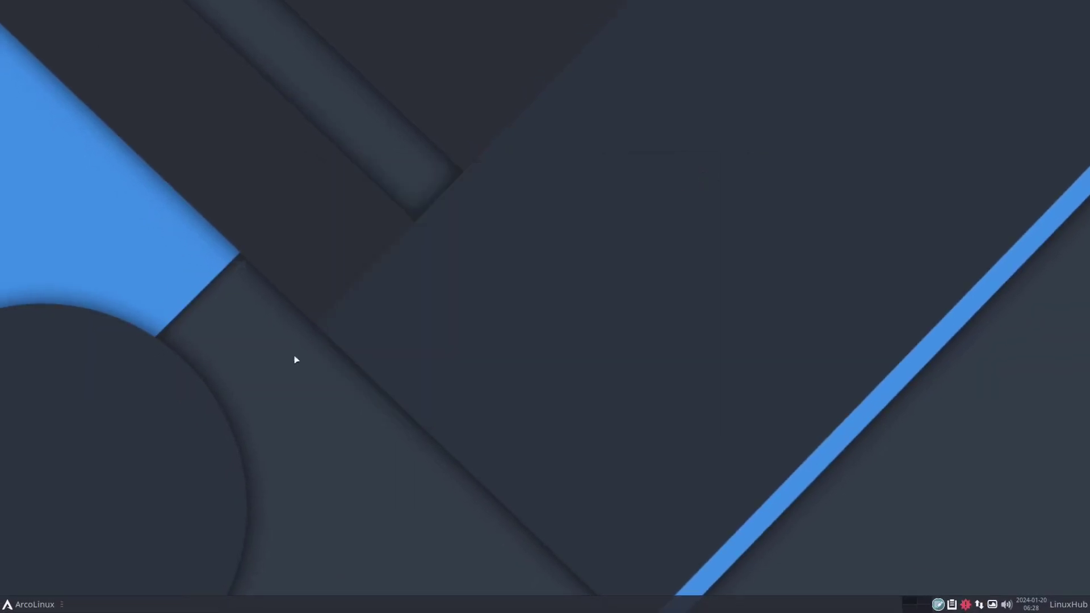
Look through the preinstalled Office and Settings applications
{"action": "left_click", "coordinate": [28, 605]}
{"action": "left_click", "coordinate": [45, 481]}
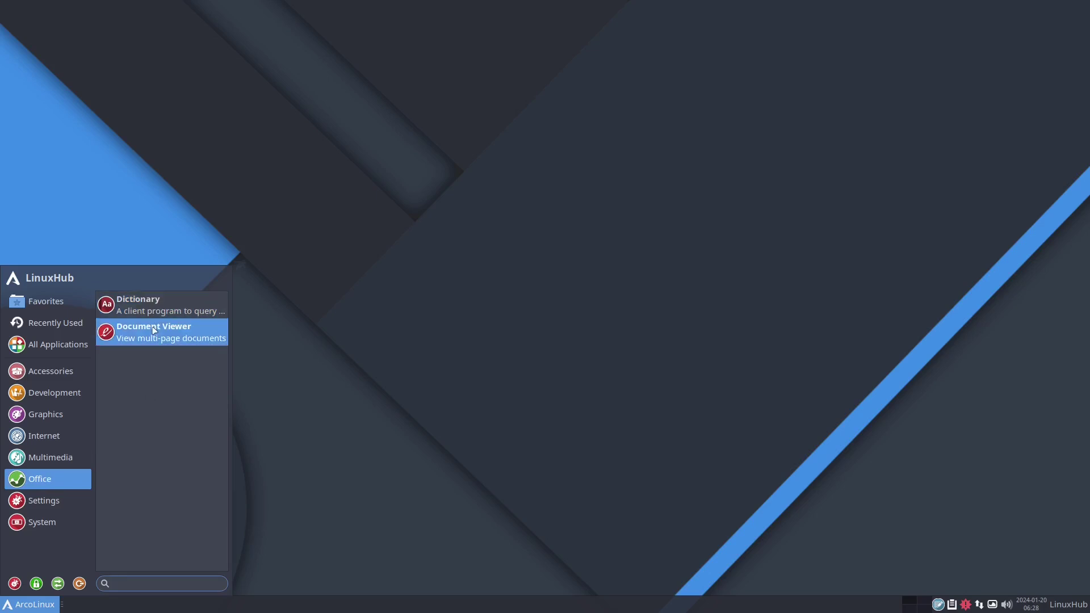
{"action": "left_click", "coordinate": [55, 503]}
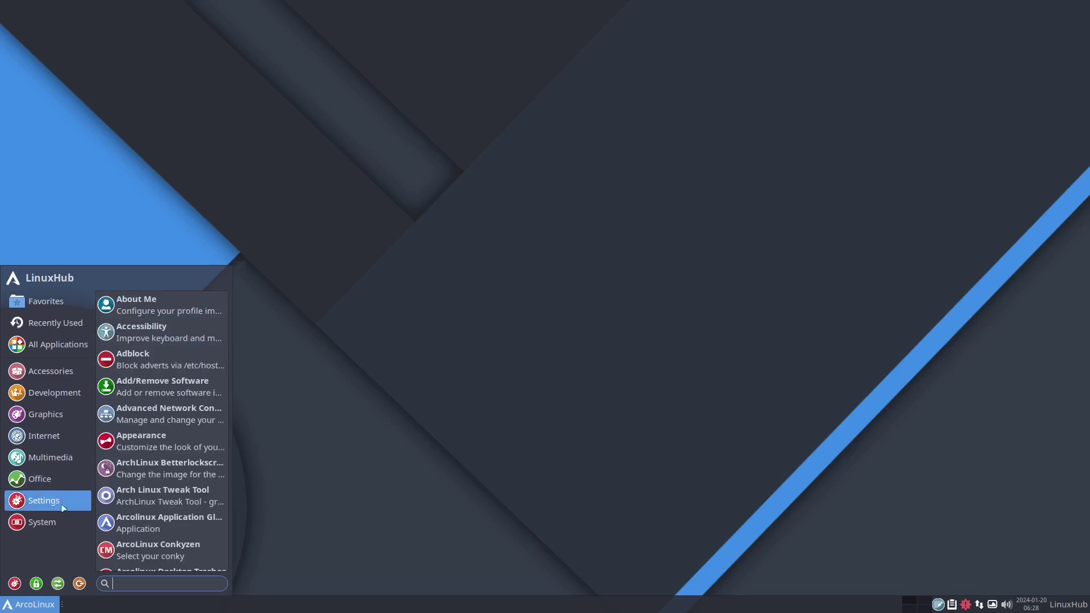
{"action": "scroll", "coordinate": [178, 419], "scroll_direction": "down", "scroll_amount": 3}
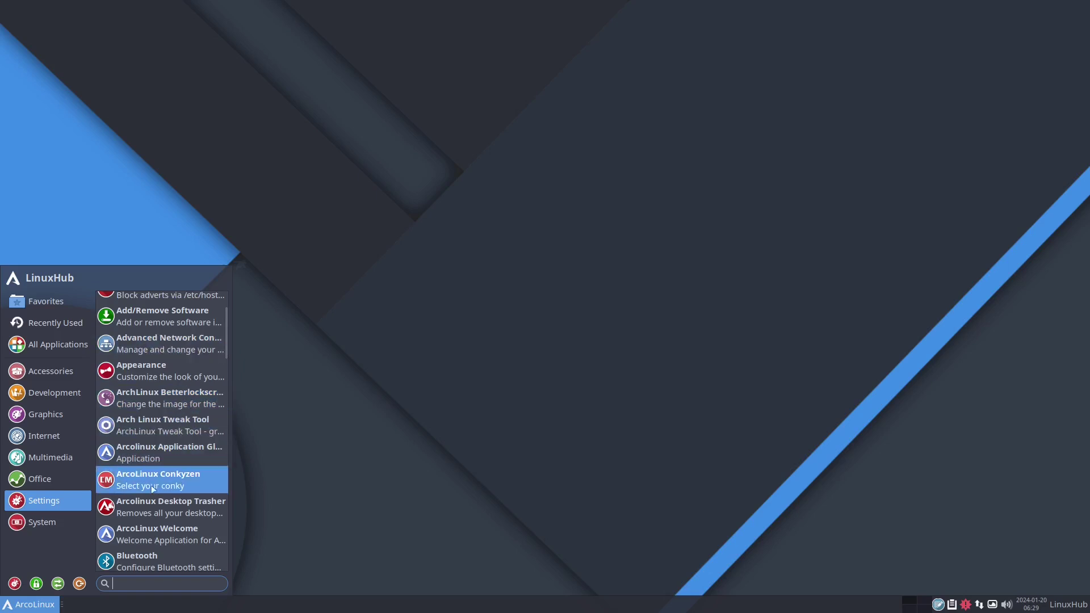
{"action": "scroll", "coordinate": [165, 528], "scroll_direction": "down", "scroll_amount": 3}
{"action": "scroll", "coordinate": [164, 488], "scroll_direction": "down", "scroll_amount": 8}
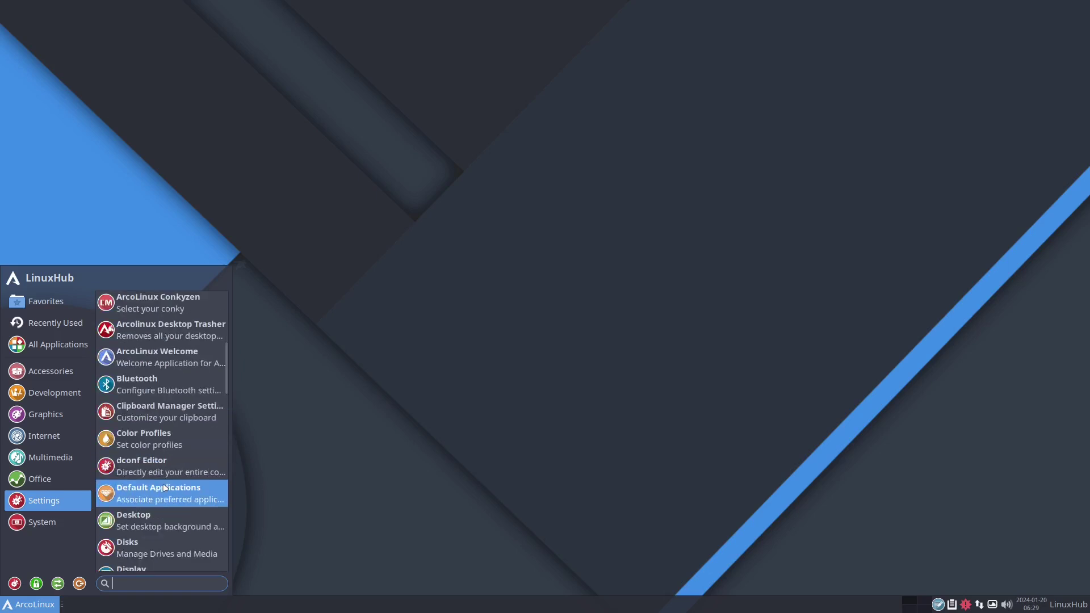
{"action": "scroll", "coordinate": [169, 491], "scroll_direction": "down", "scroll_amount": 3}
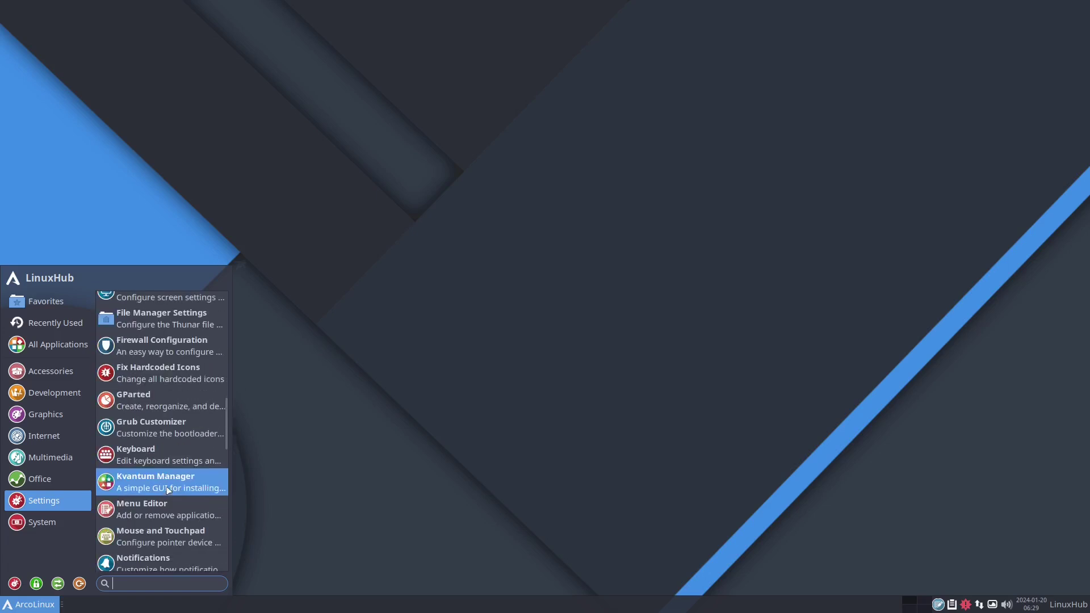
Look through the System applications, launch Xfce Terminal and maximize its window
{"action": "left_click", "coordinate": [42, 522]}
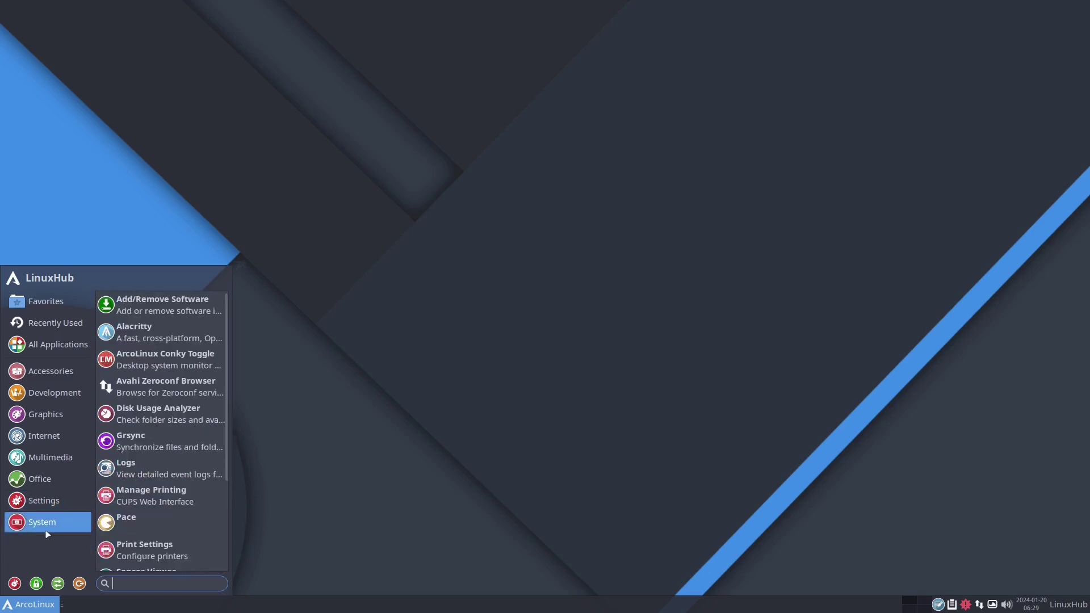
{"action": "scroll", "coordinate": [159, 505], "scroll_direction": "down", "scroll_amount": 4}
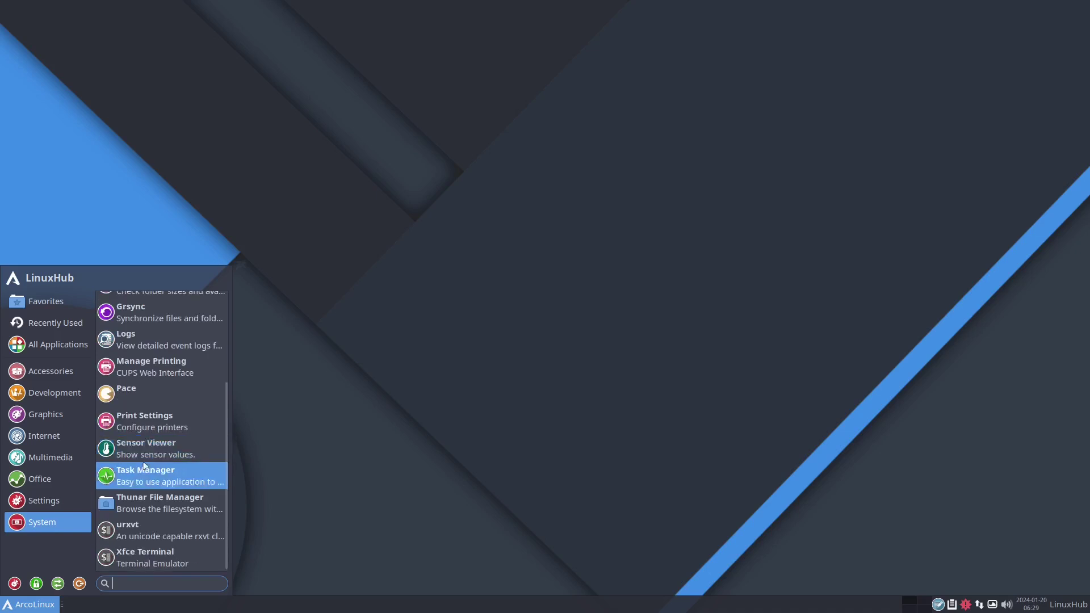
{"action": "left_click", "coordinate": [144, 559]}
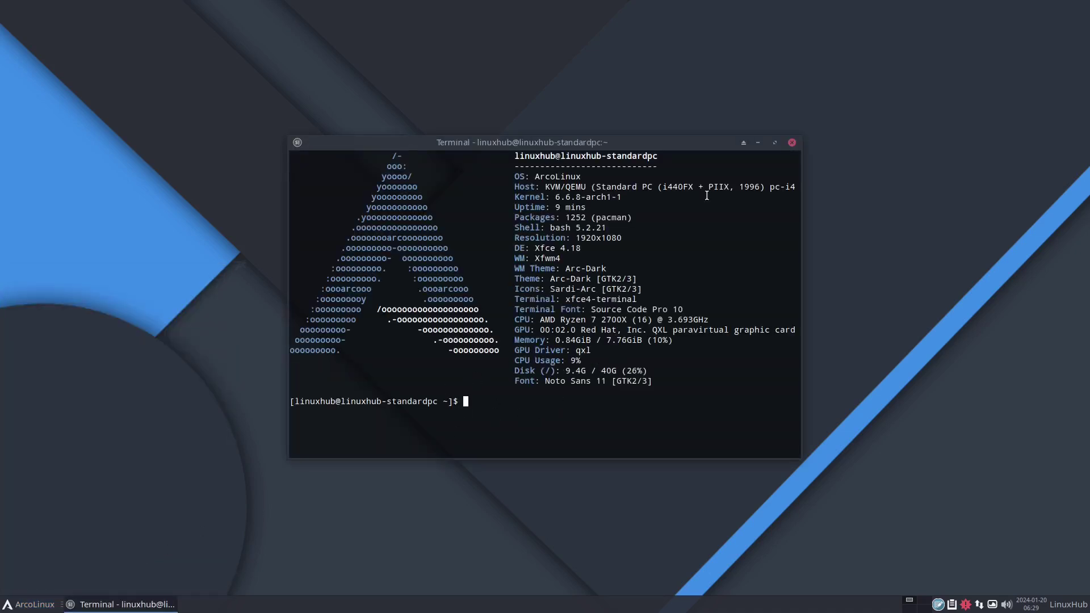
{"action": "double_click", "coordinate": [671, 143]}
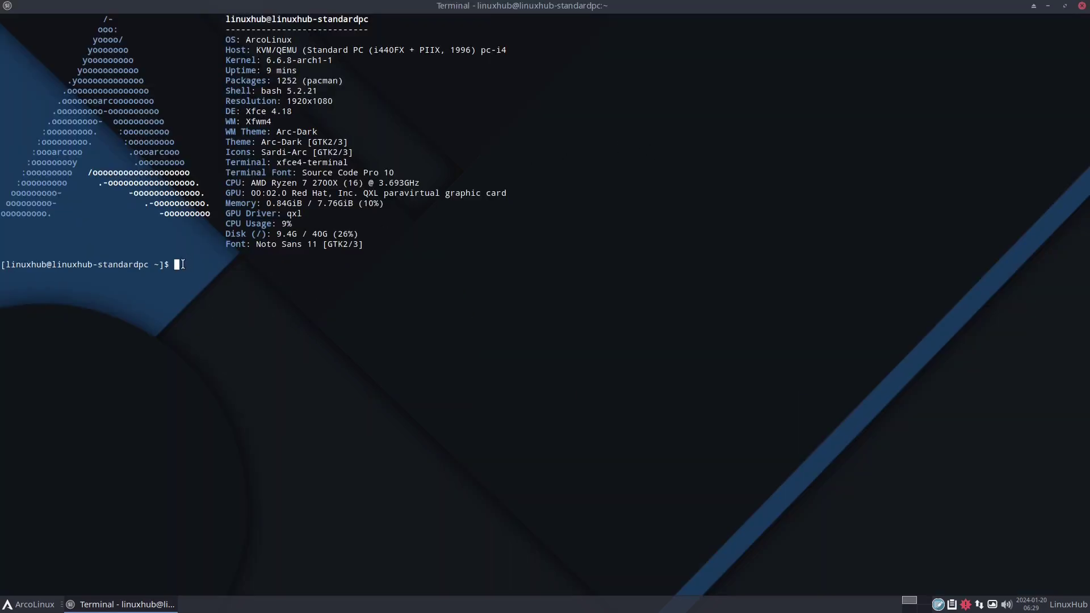
Examine the operating system, kernel and desktop environment lines in the terminal's system information
{"action": "triple_click", "coordinate": [272, 39]}
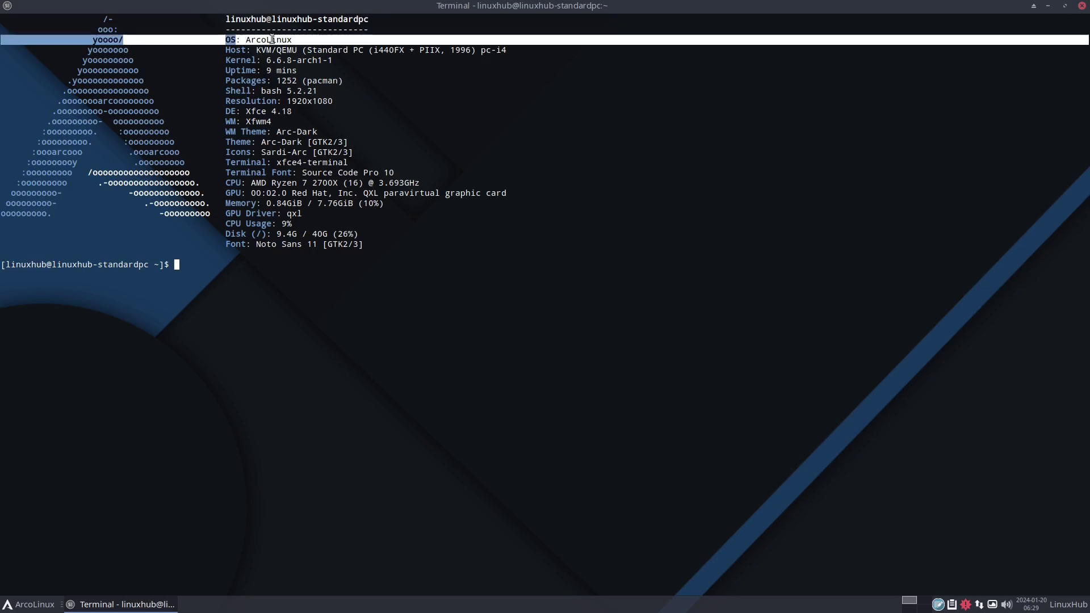
{"action": "triple_click", "coordinate": [295, 59]}
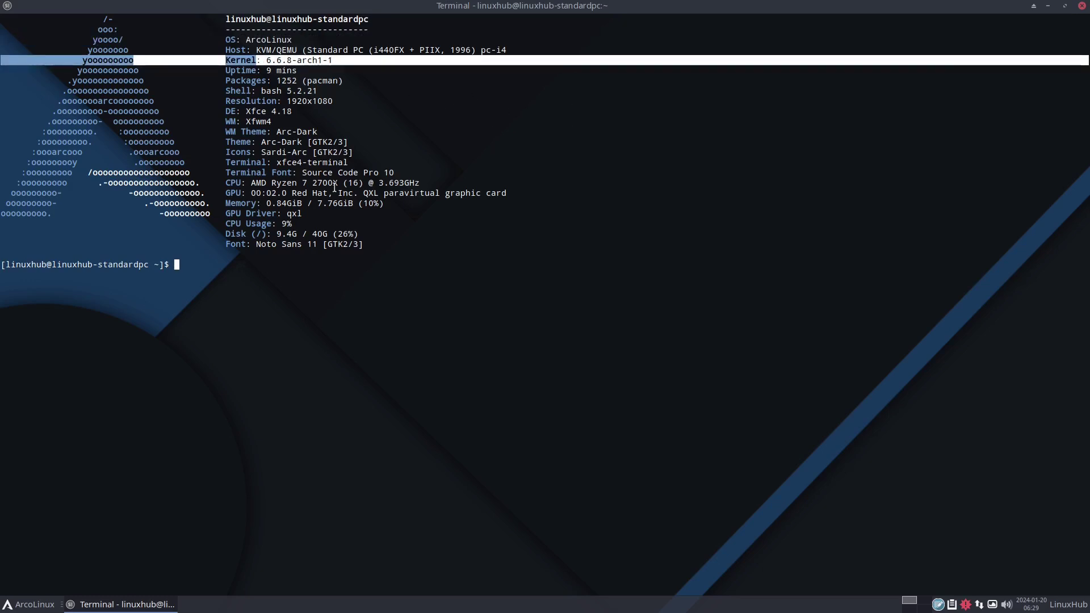
{"action": "triple_click", "coordinate": [262, 110]}
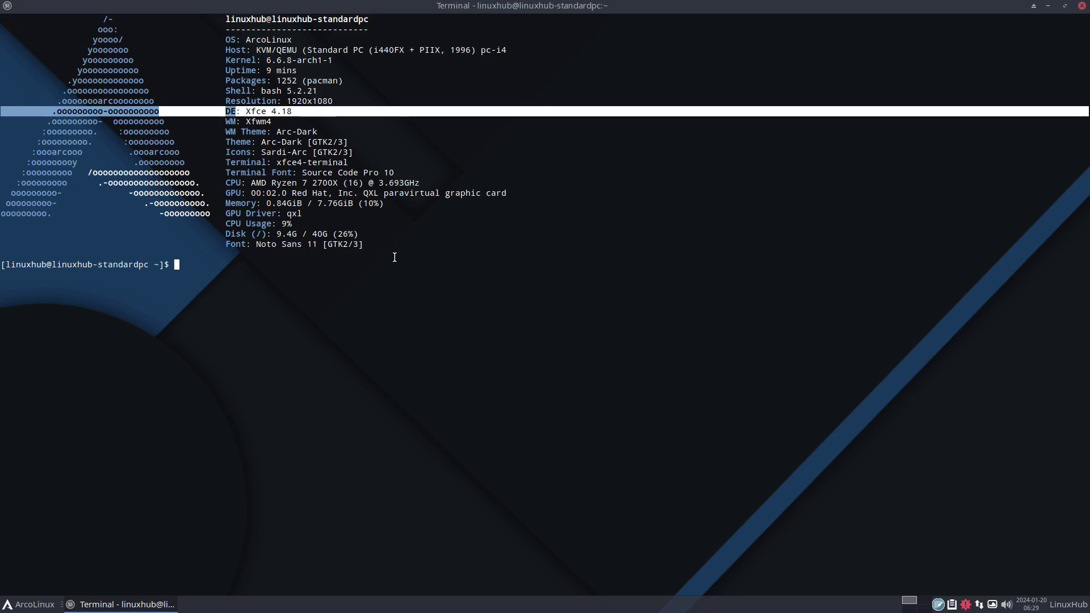
{"action": "left_click", "coordinate": [183, 265]}
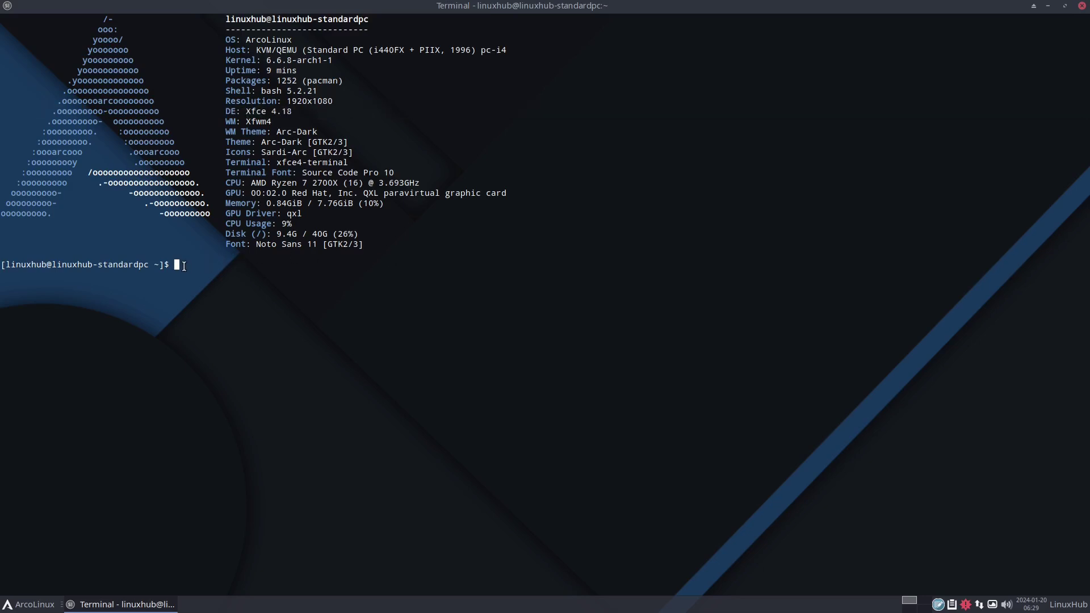
Run htop to monitor system resources and enlarge the terminal text by six zoom levels
{"action": "type", "text": "htop"}
{"action": "key", "text": "Return"}
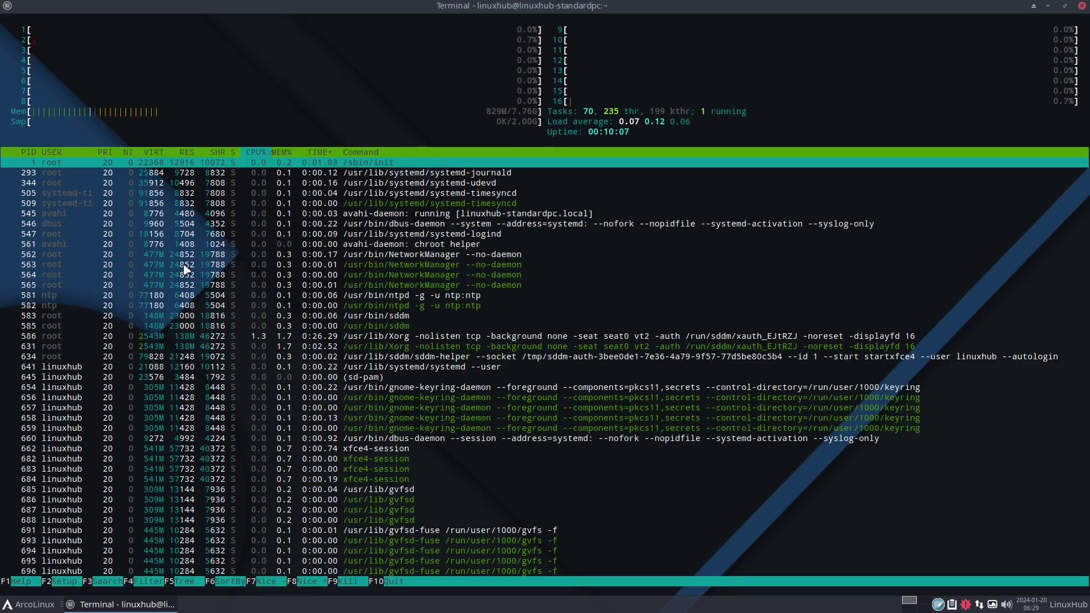
{"action": "key", "text": "ctrl+plus"}
{"action": "key", "text": "ctrl+plus"}
{"action": "key", "text": "ctrl+plus"}
{"action": "key", "text": "ctrl+plus"}
{"action": "key", "text": "ctrl+plus"}
{"action": "key", "text": "ctrl+plus"}
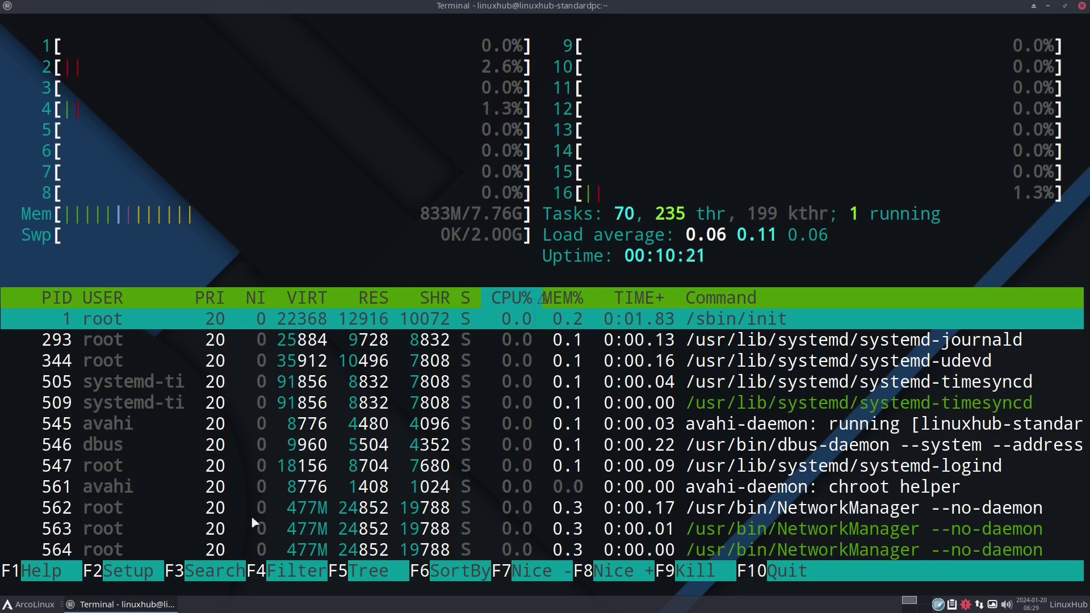
Close the terminal window, confirming that the running htop process is killed
{"action": "right_click", "coordinate": [130, 602]}
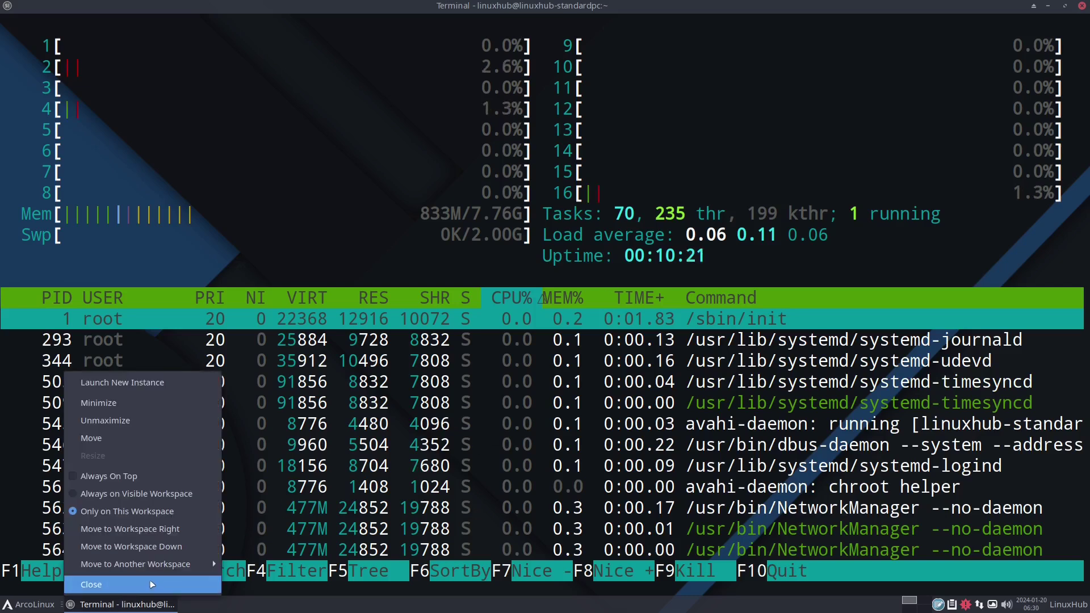
{"action": "left_click", "coordinate": [151, 585]}
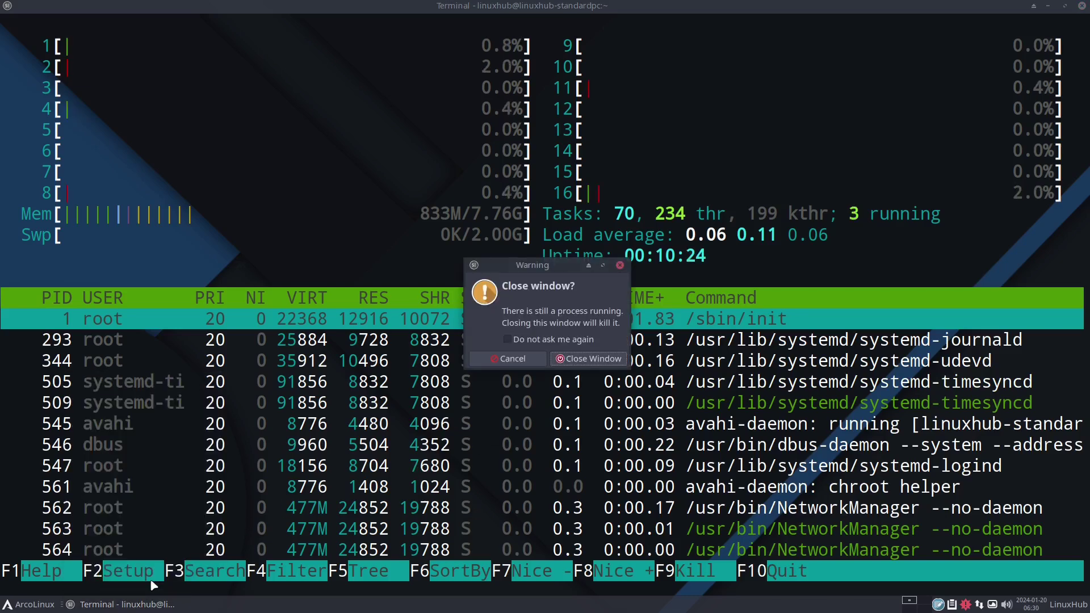
{"action": "left_click", "coordinate": [565, 359]}
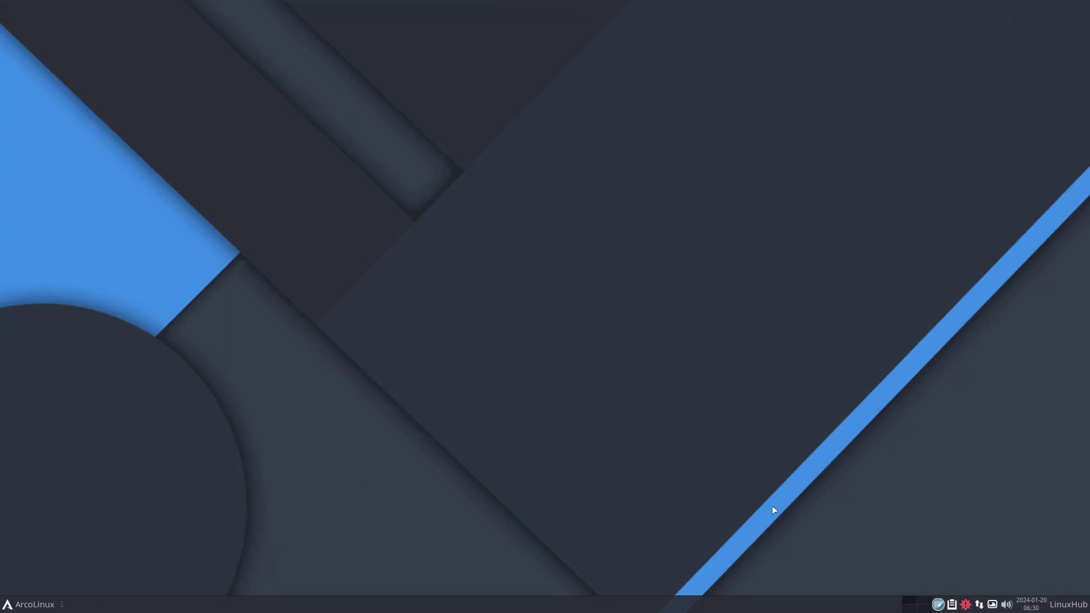